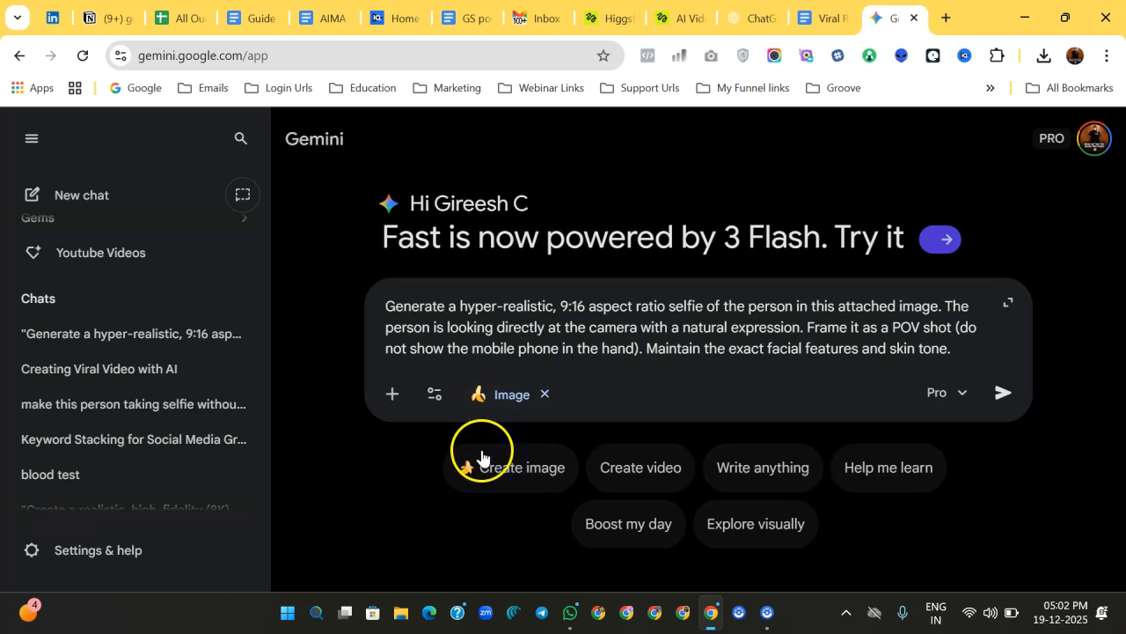
Step: Attach a selfie photo from the Photos folder to the prepared 9:16 selfie prompt and send it to generate an image
left_click(394, 398)
left_click(417, 443)
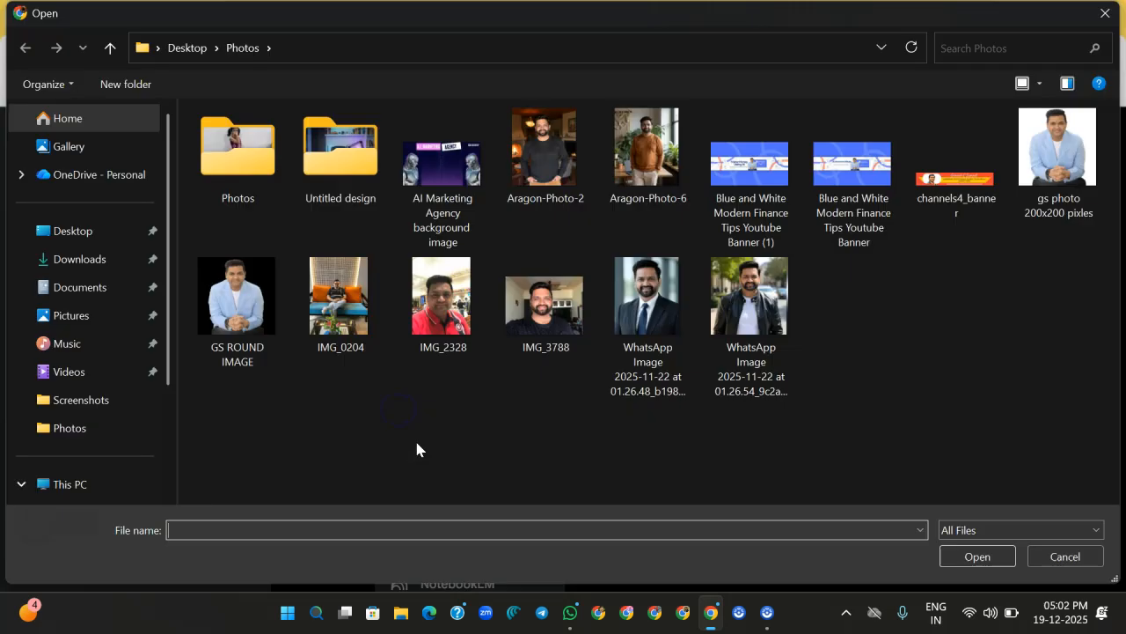
left_click(748, 313)
left_click(955, 559)
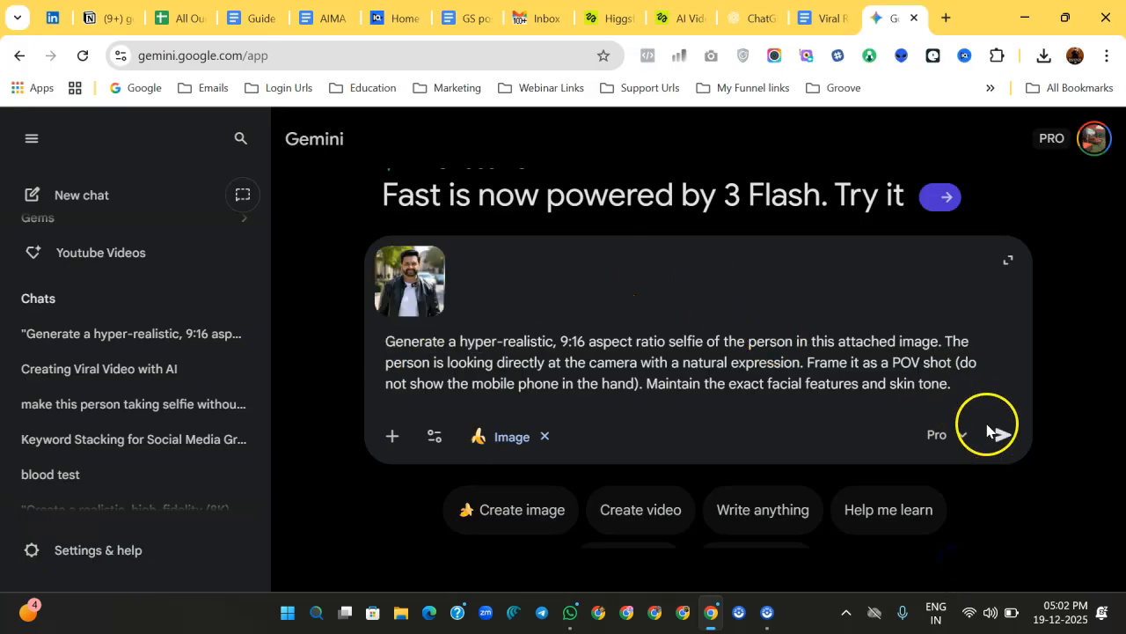
left_click(1003, 438)
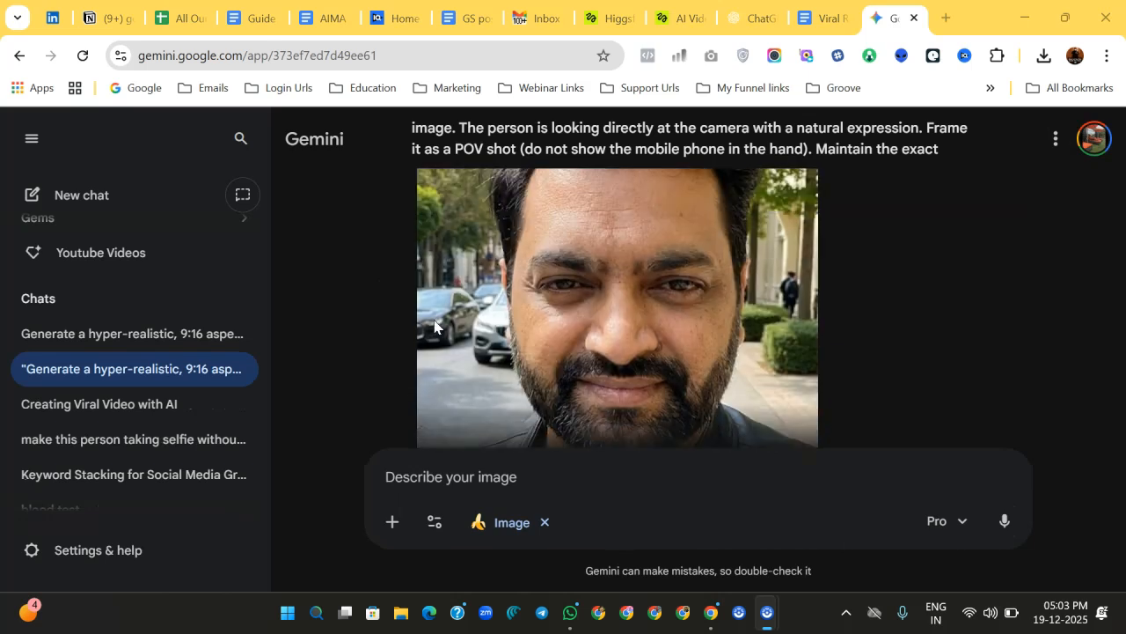
left_click(794, 278)
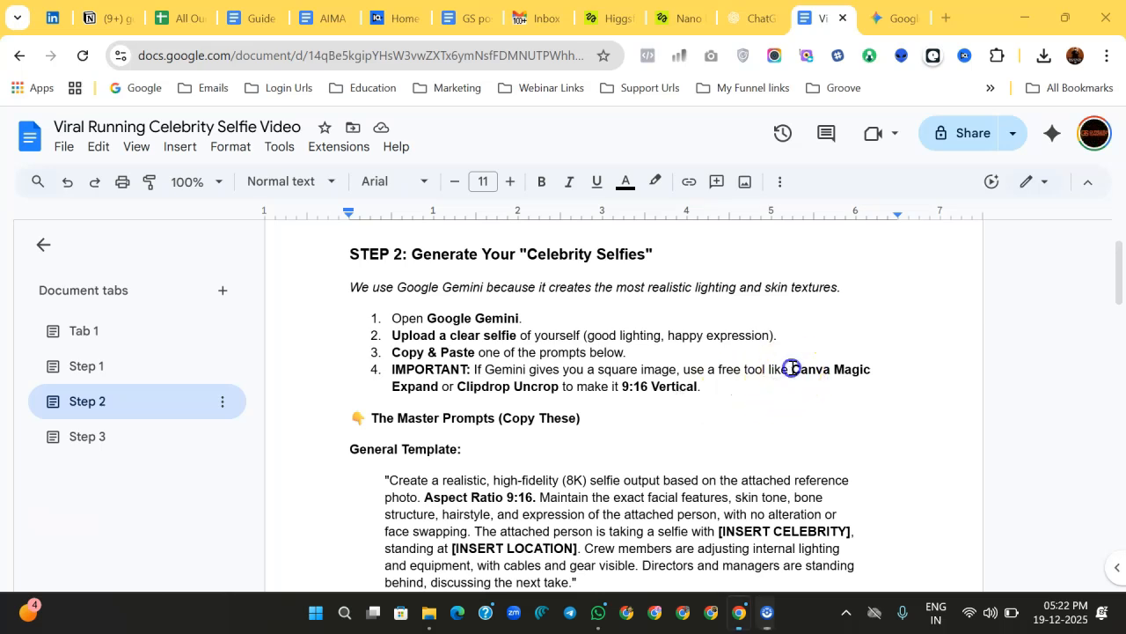
Step: Review the prompt instructions and General Template, highlighting the Canva Magic Expand tip and the celebrity and location placeholders
left_click_drag(792, 369, 879, 369)
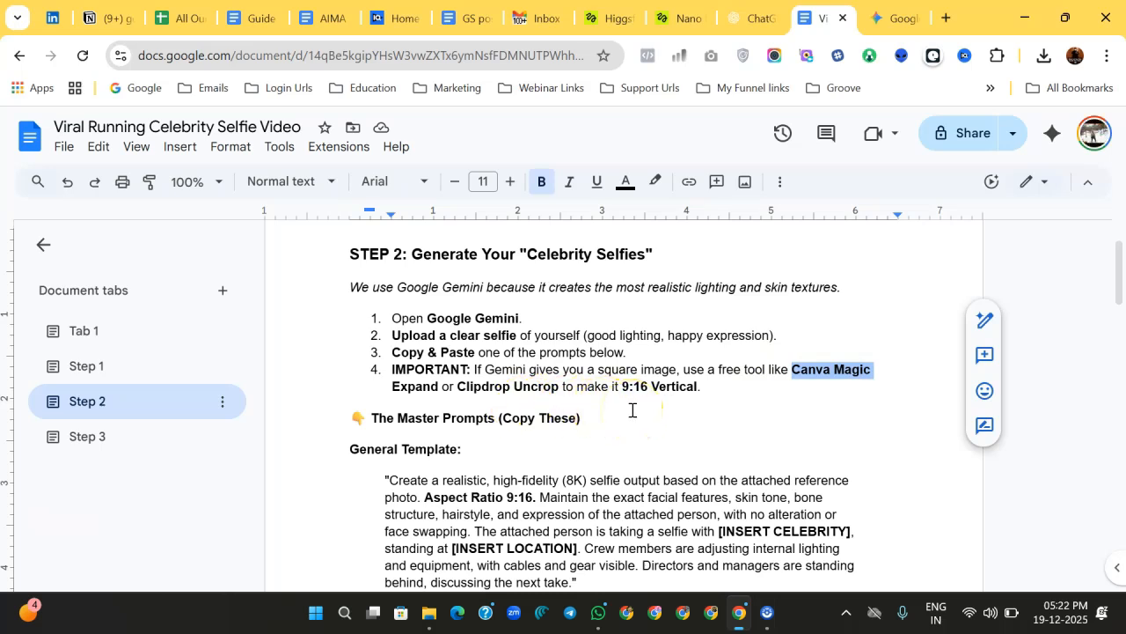
scroll(632, 410, "down", 3)
left_click_drag(390, 296, 584, 394)
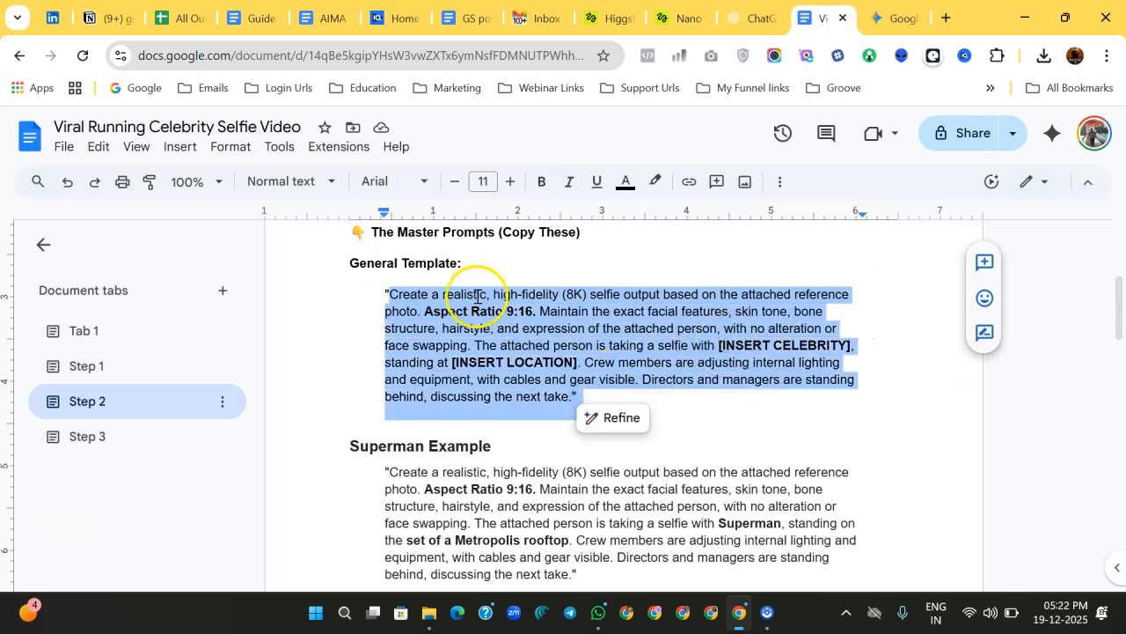
left_click(744, 346)
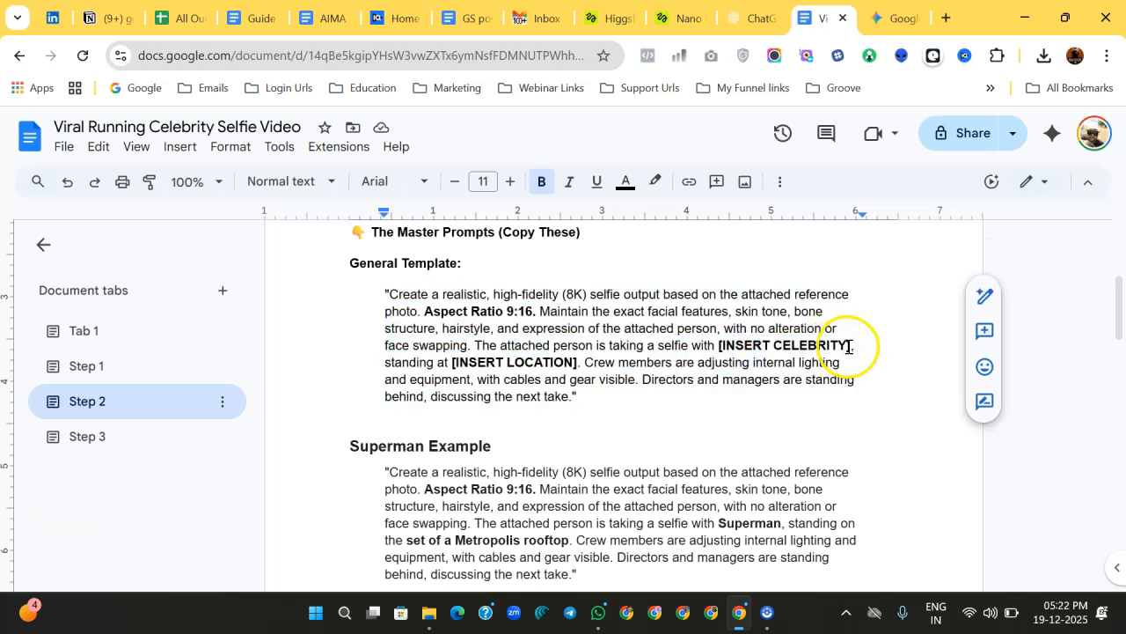
left_click_drag(846, 346, 719, 346)
left_click_drag(572, 363, 489, 365)
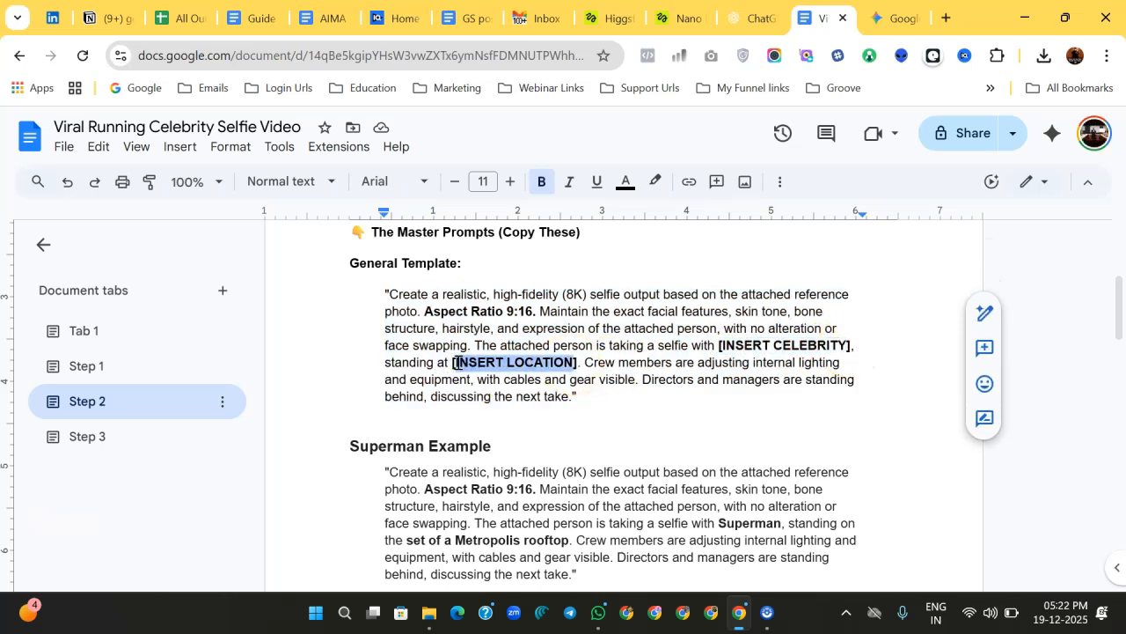
Step: Read through the Superman and Wonder Woman example prompts and the closing section of the document
scroll(563, 413, "down", 2)
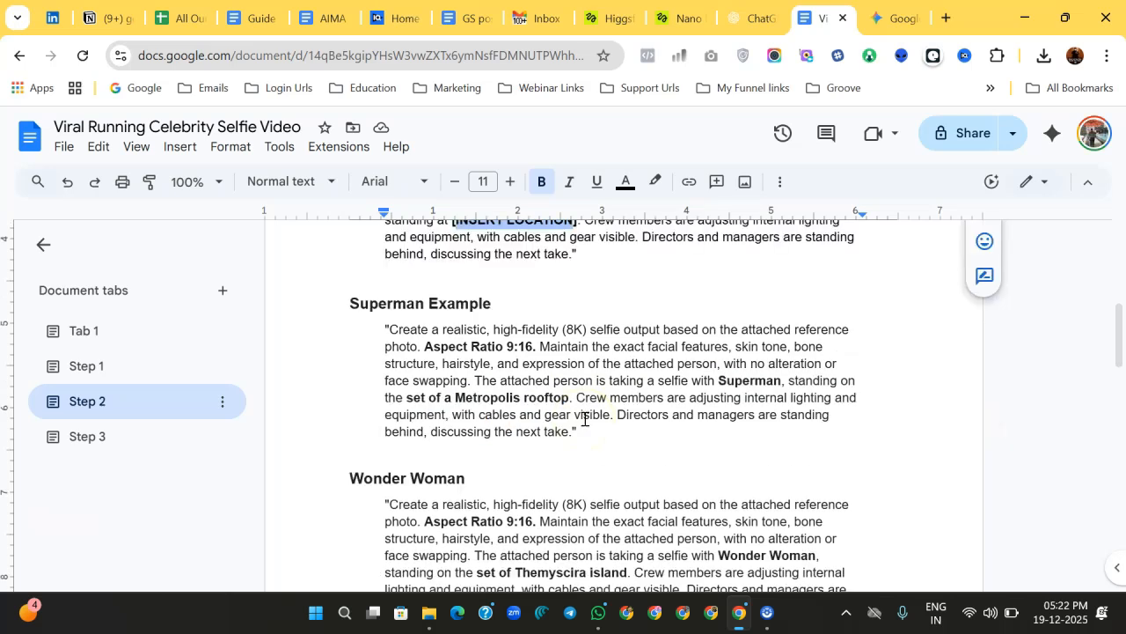
left_click_drag(386, 303, 630, 413)
key("ctrl+c")
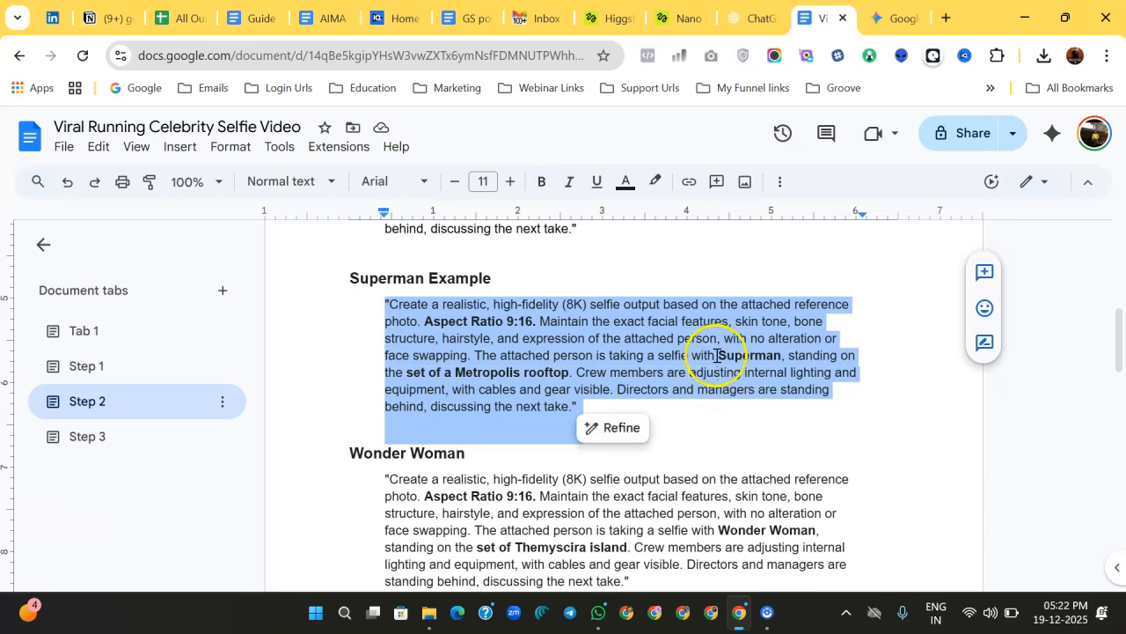
left_click(716, 355)
left_click_drag(793, 358, 793, 358)
left_click_drag(407, 371, 573, 371)
scroll(739, 352, "up", 2)
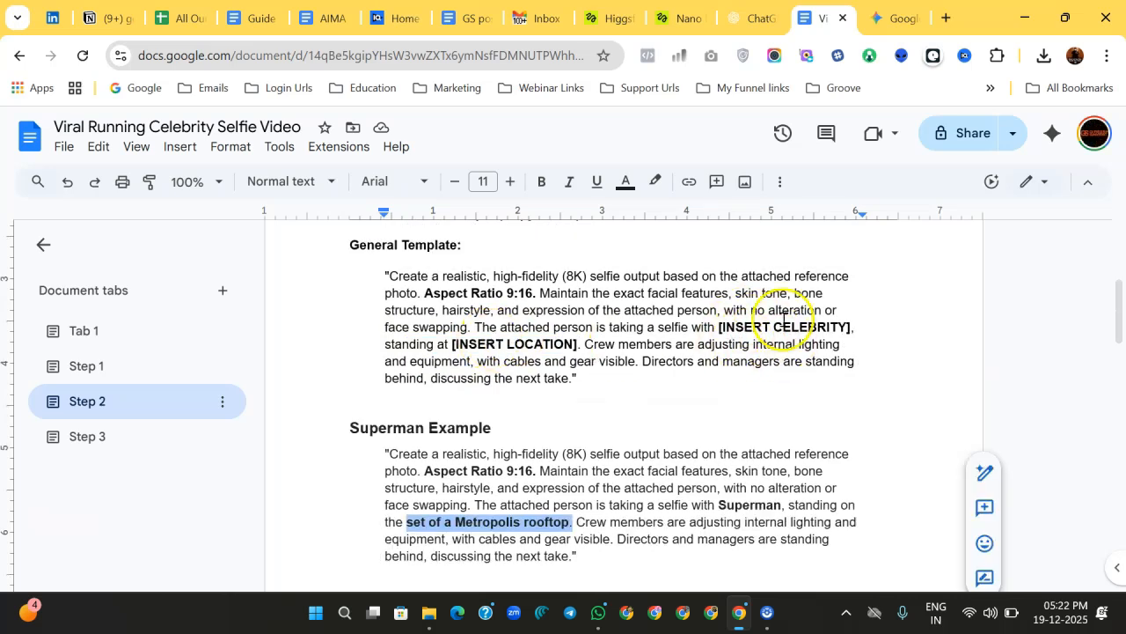
scroll(536, 396, "down", 3)
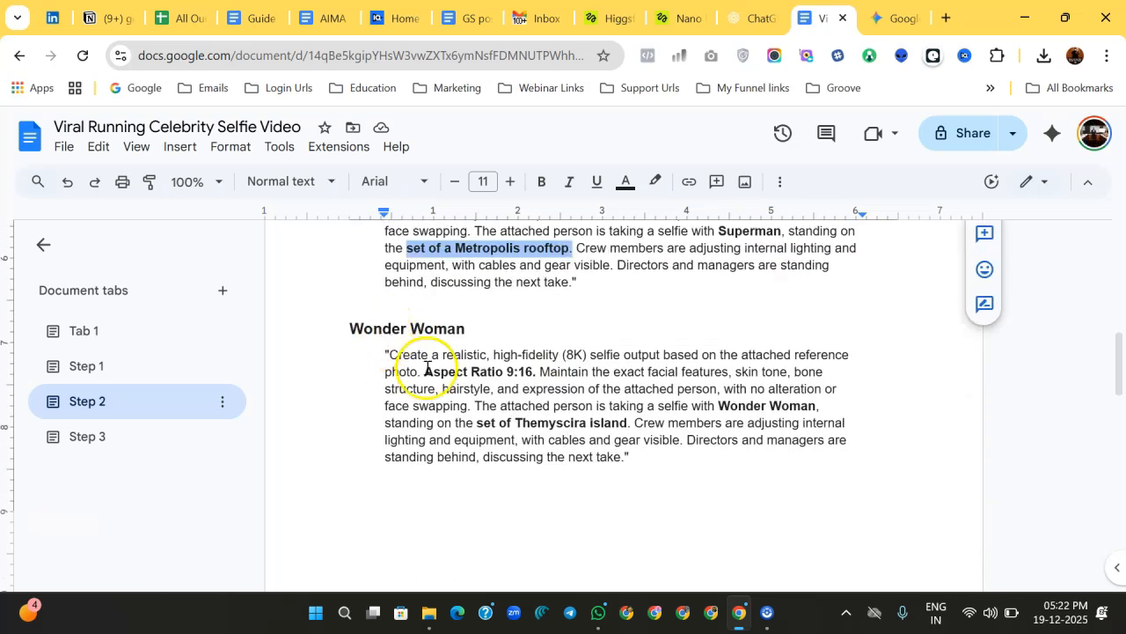
scroll(696, 373, "down", 1)
scroll(696, 373, "down", 3)
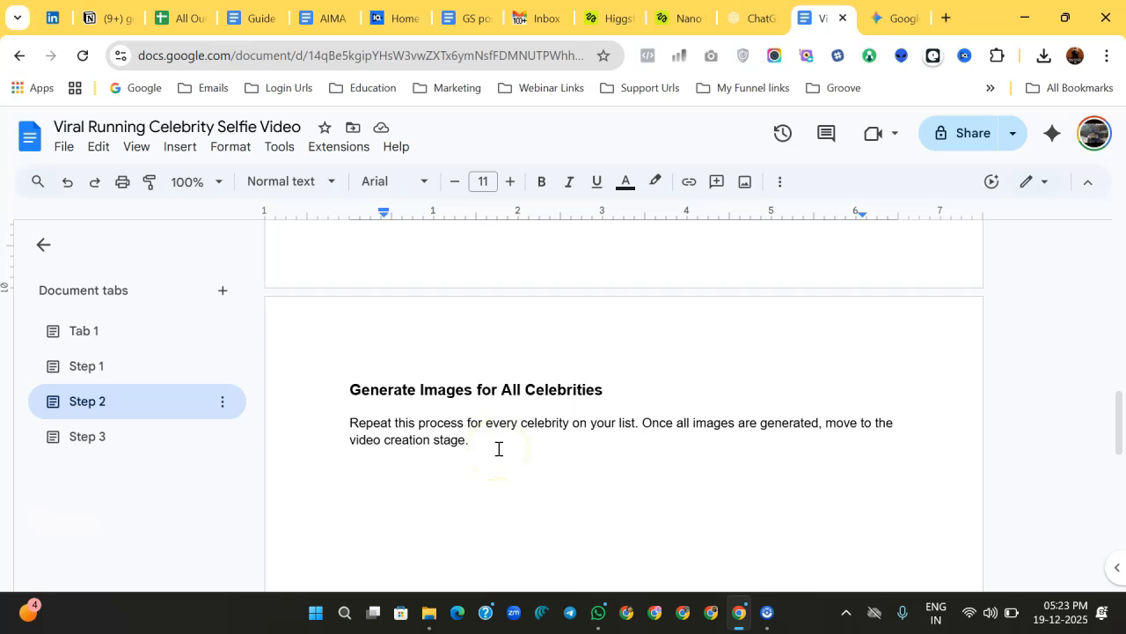
scroll(498, 449, "up", 10)
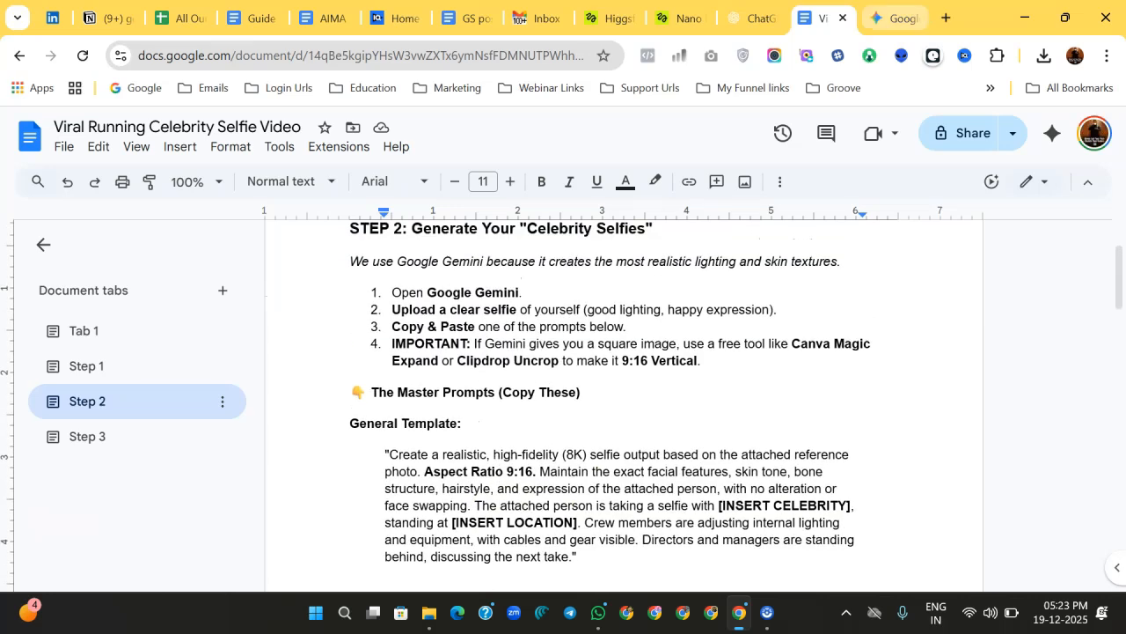
left_click(895, 17)
left_click(518, 456)
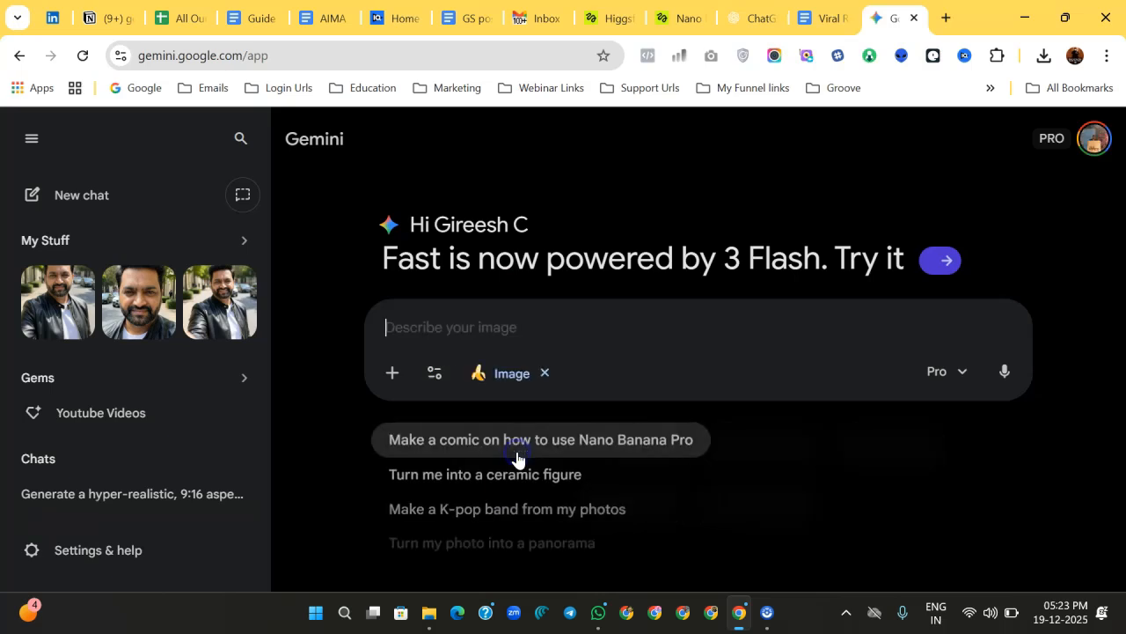
left_click(828, 16)
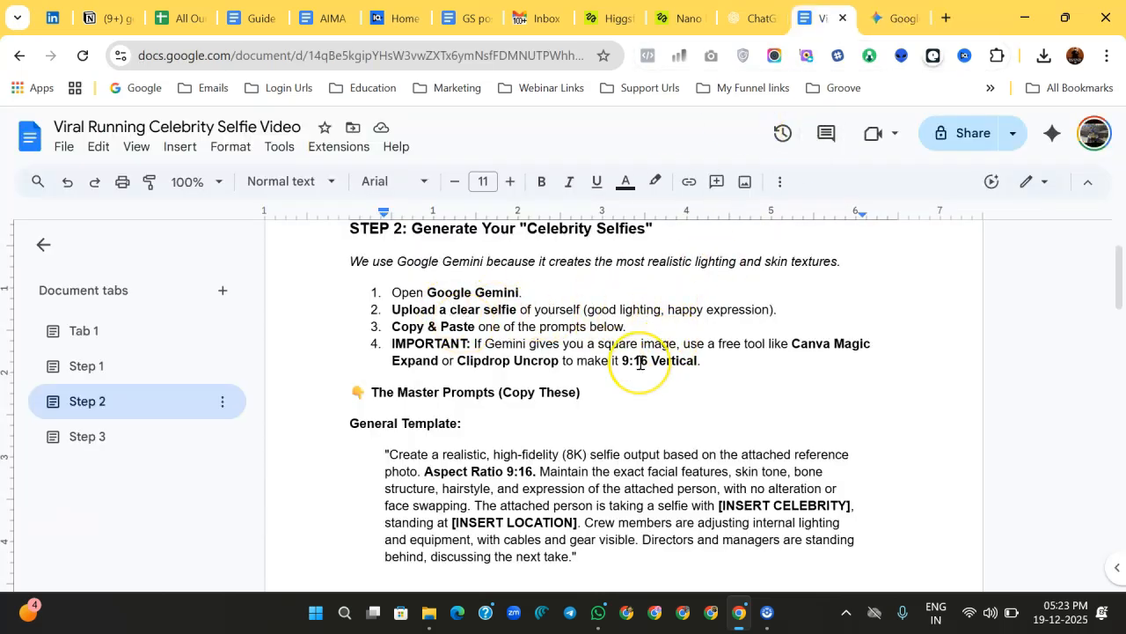
Step: Copy the Superman example prompt from the document
scroll(643, 362, "down", 3)
left_click(384, 336)
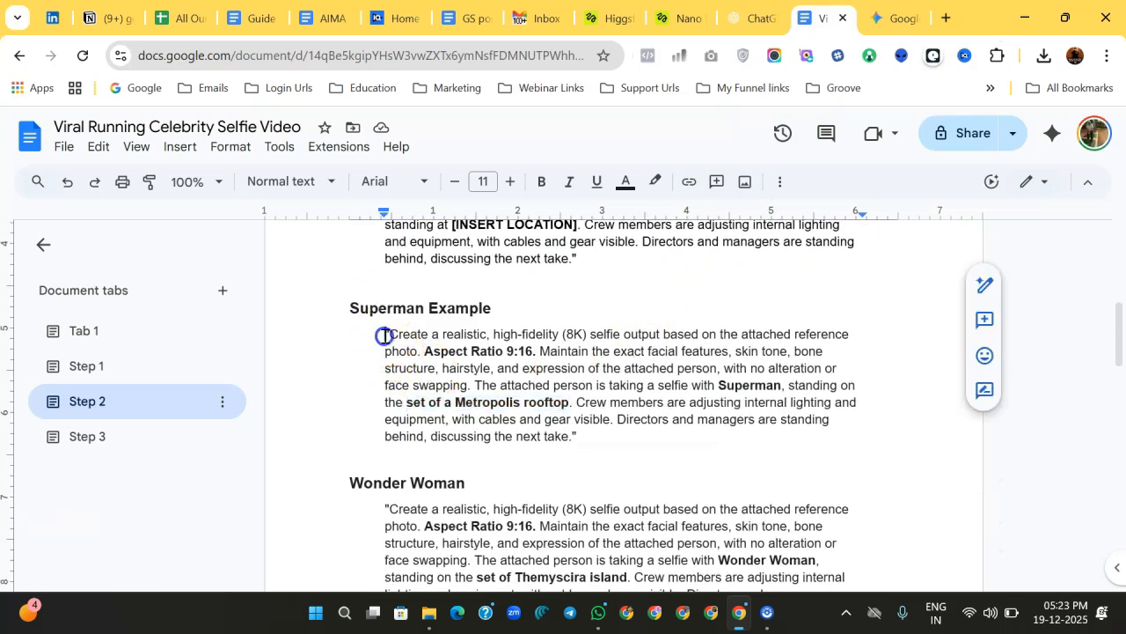
left_click_drag(385, 335, 571, 435)
Step: Attach the selfie photo in Gemini, paste the Superman prompt and send it to generate the image
key("ctrl+Tab")
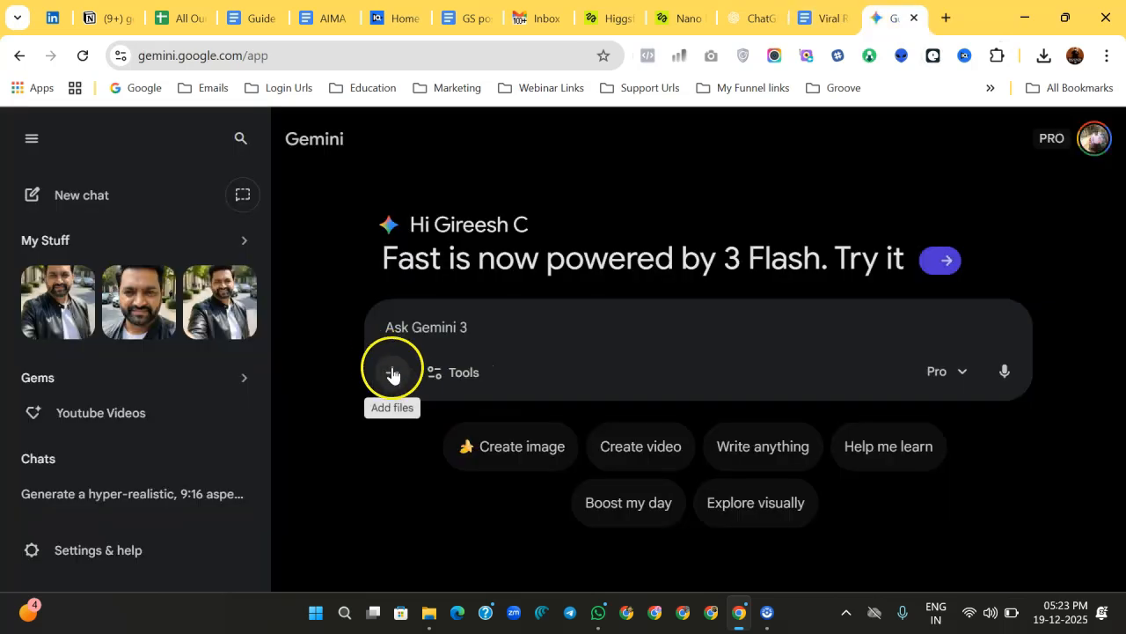
left_click(392, 373)
left_click(422, 428)
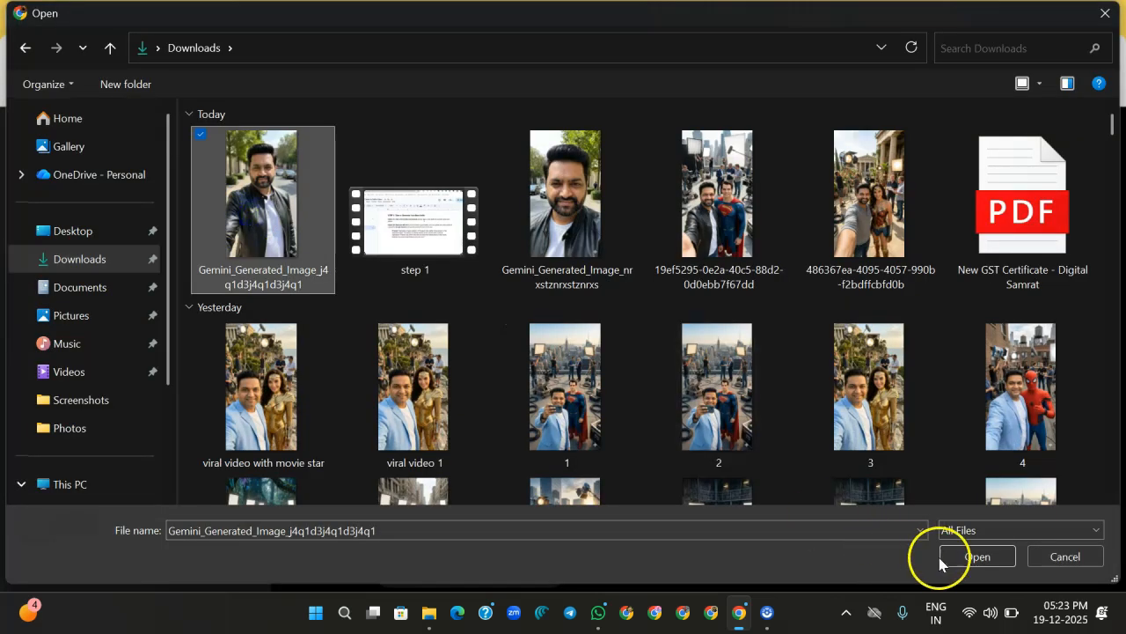
left_click(955, 557)
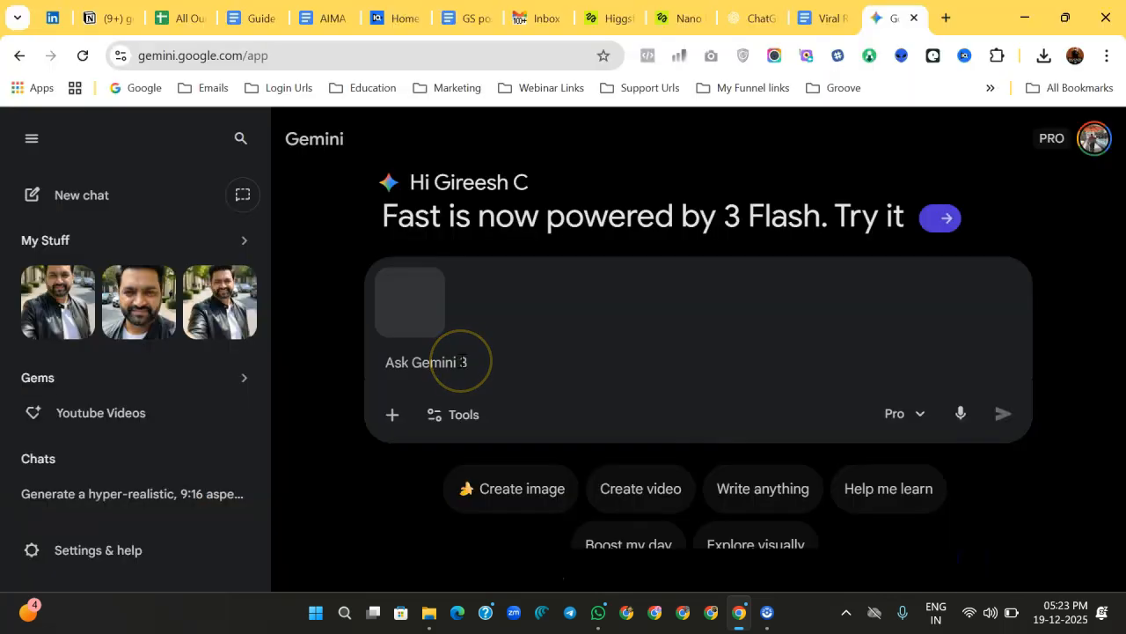
key("ctrl+v")
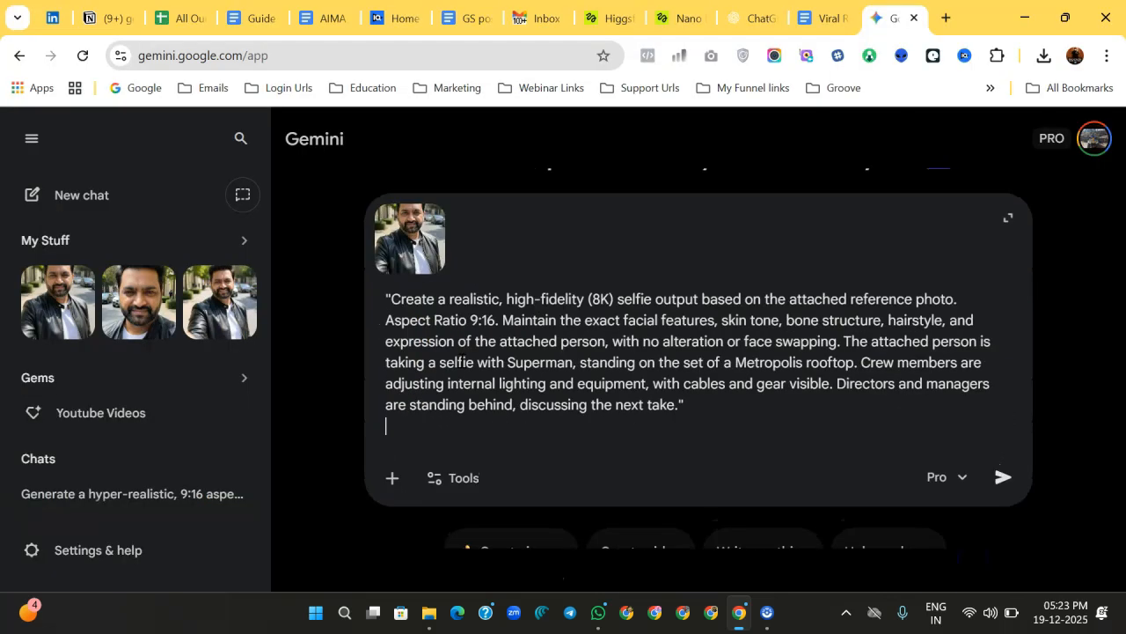
left_click(1005, 478)
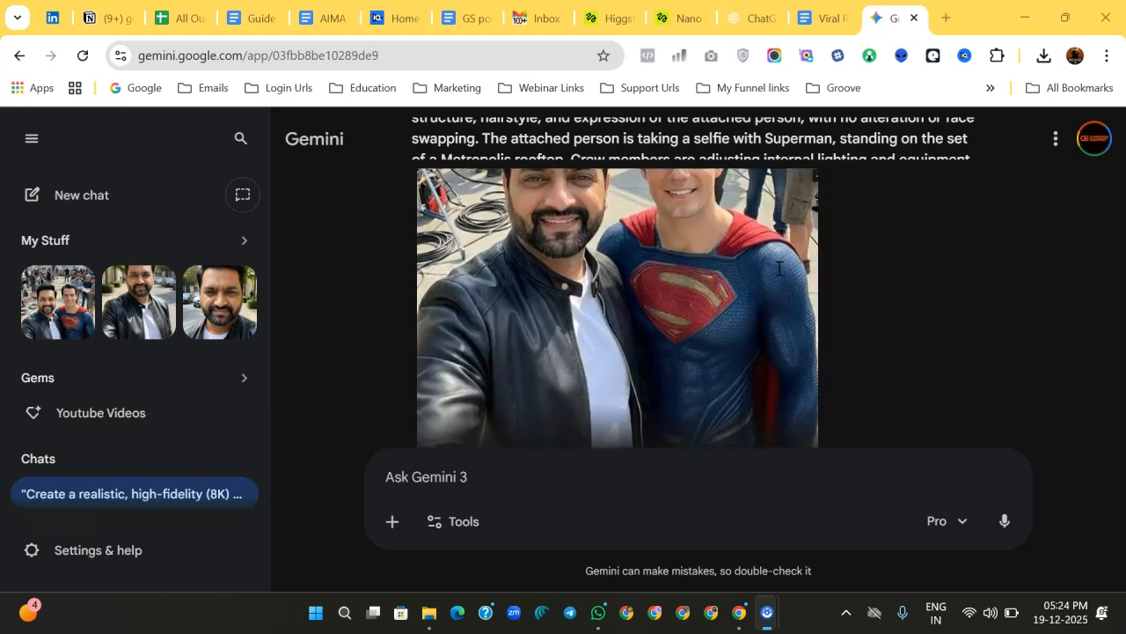
Step: Examine the generated Superman selfie image
scroll(779, 269, "down", 2)
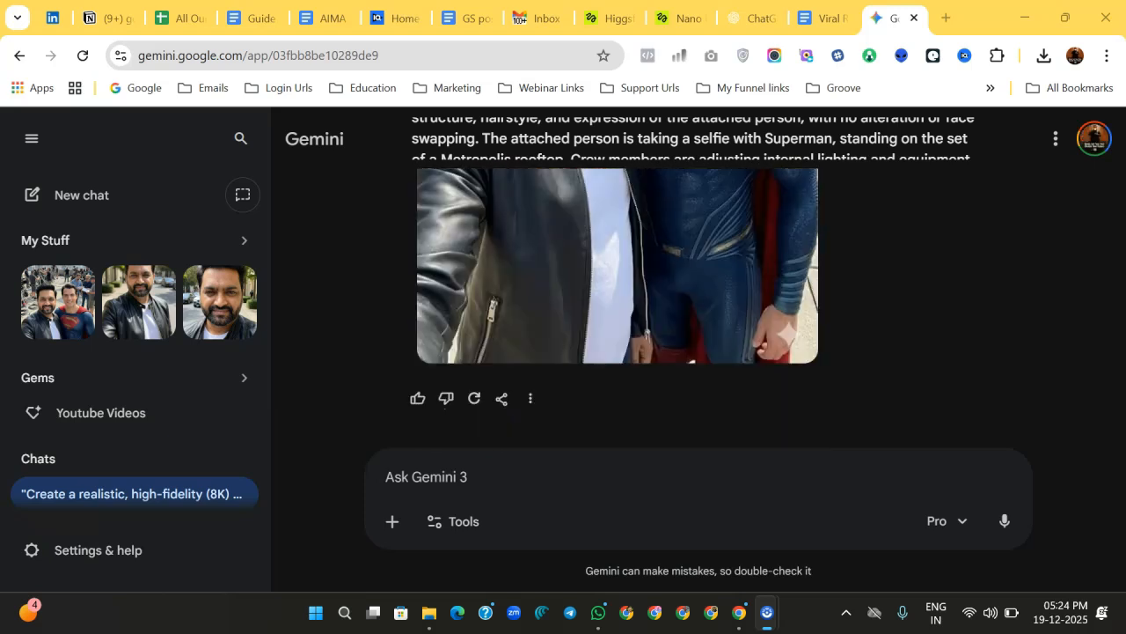
scroll(617, 308, "up", 3)
scroll(618, 308, "down", 3)
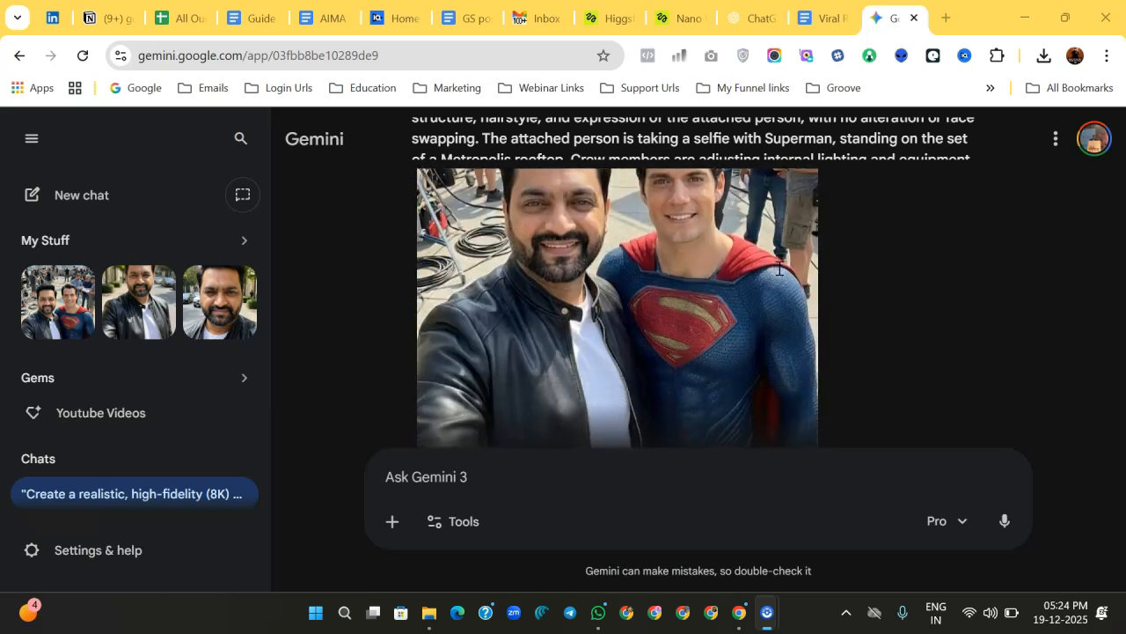
scroll(780, 271, "up", 3)
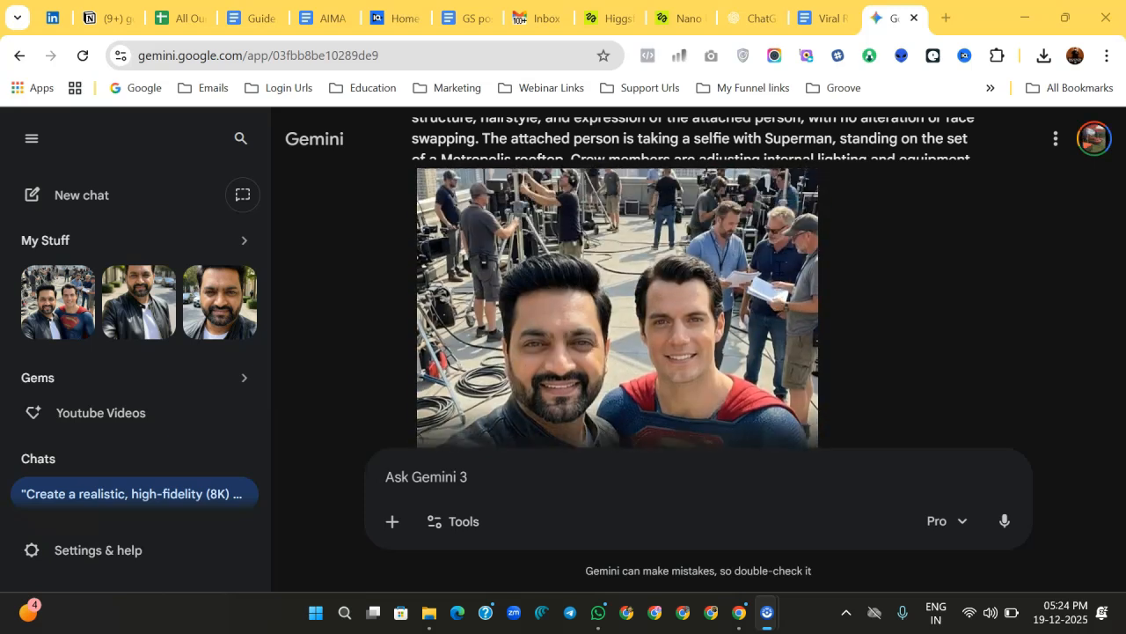
scroll(780, 269, "up", 3)
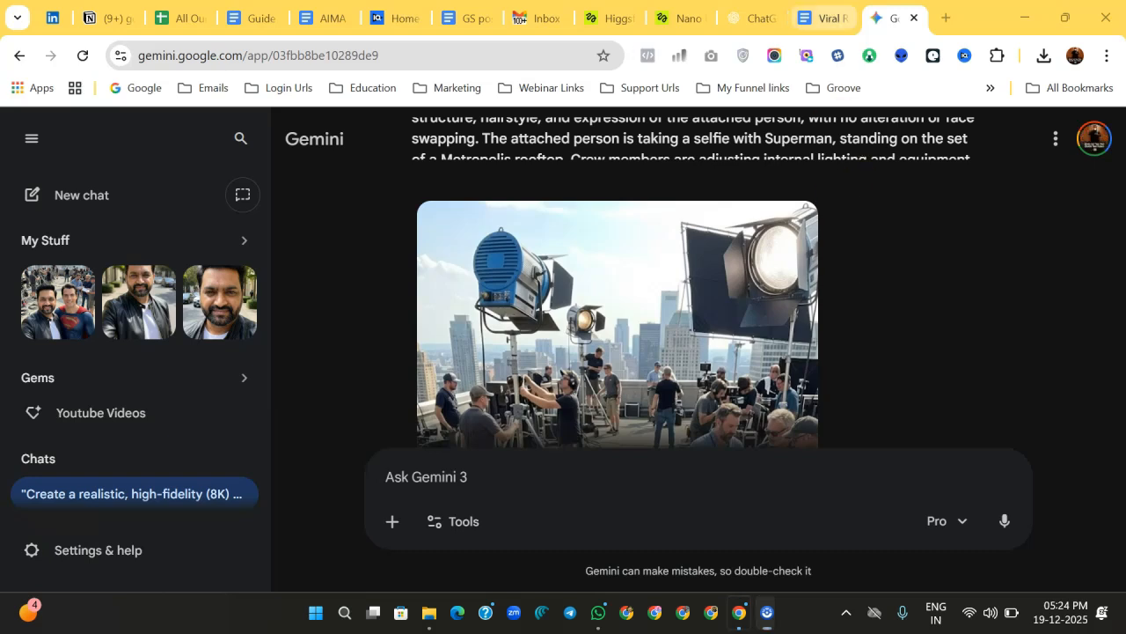
Step: Copy the Wonder Woman example prompt from the document
left_click(822, 18)
scroll(611, 391, "down", 3)
left_click_drag(632, 355, 381, 253)
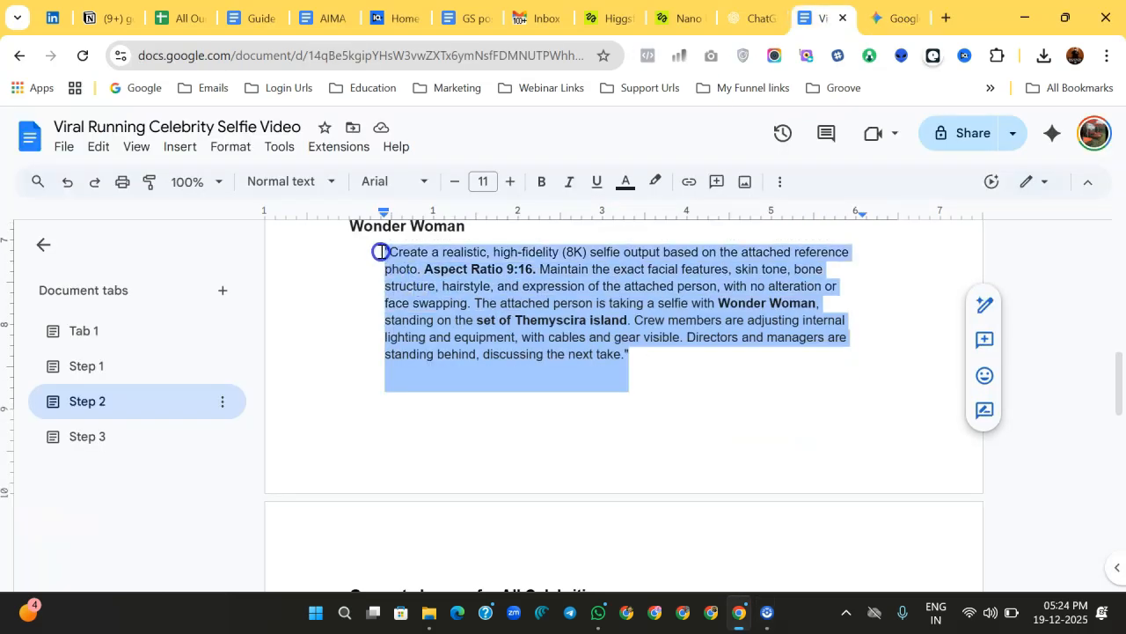
right_click(421, 269)
left_click(466, 223)
Step: Paste the Wonder Woman prompt into Gemini, attach the selfie photo and send it
key("ctrl+Tab")
left_click(495, 478)
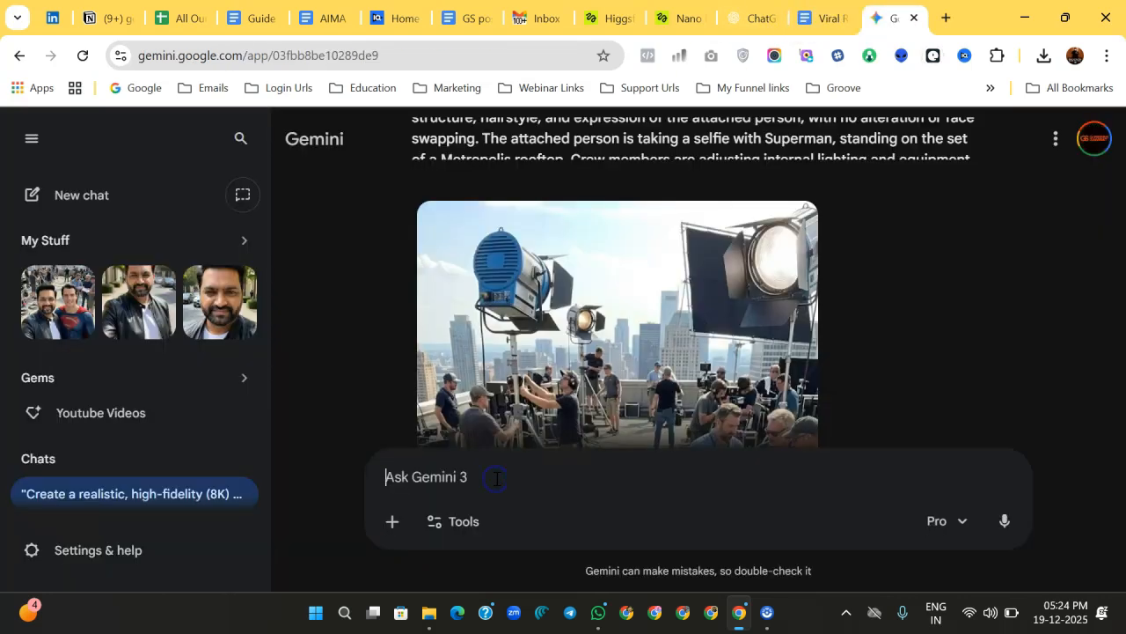
key("ctrl+v")
left_click(393, 521)
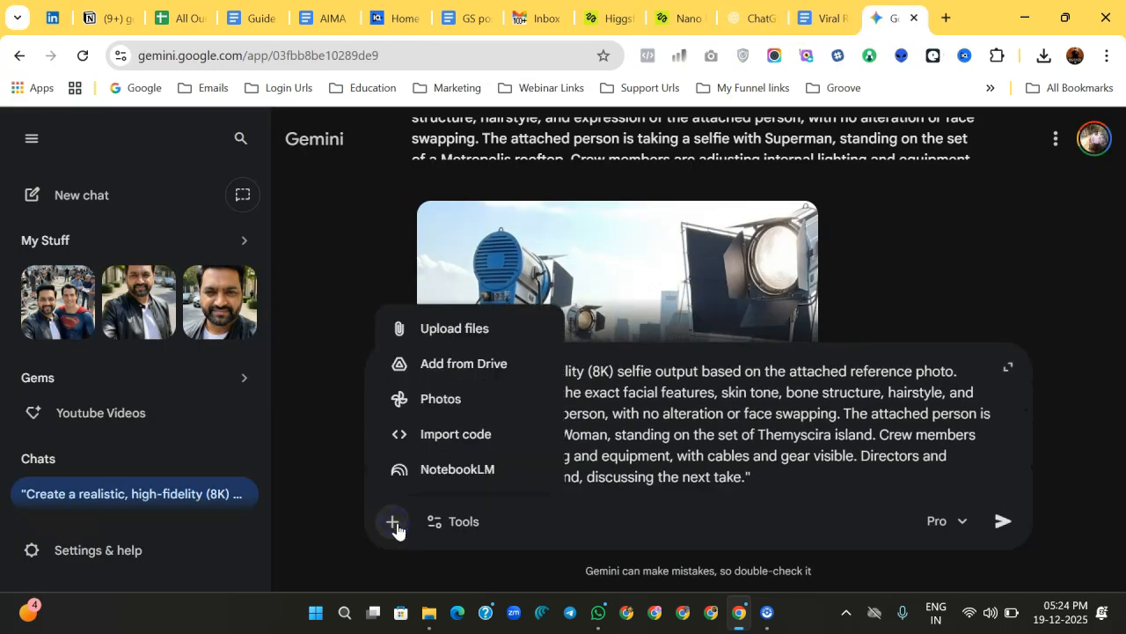
left_click(469, 329)
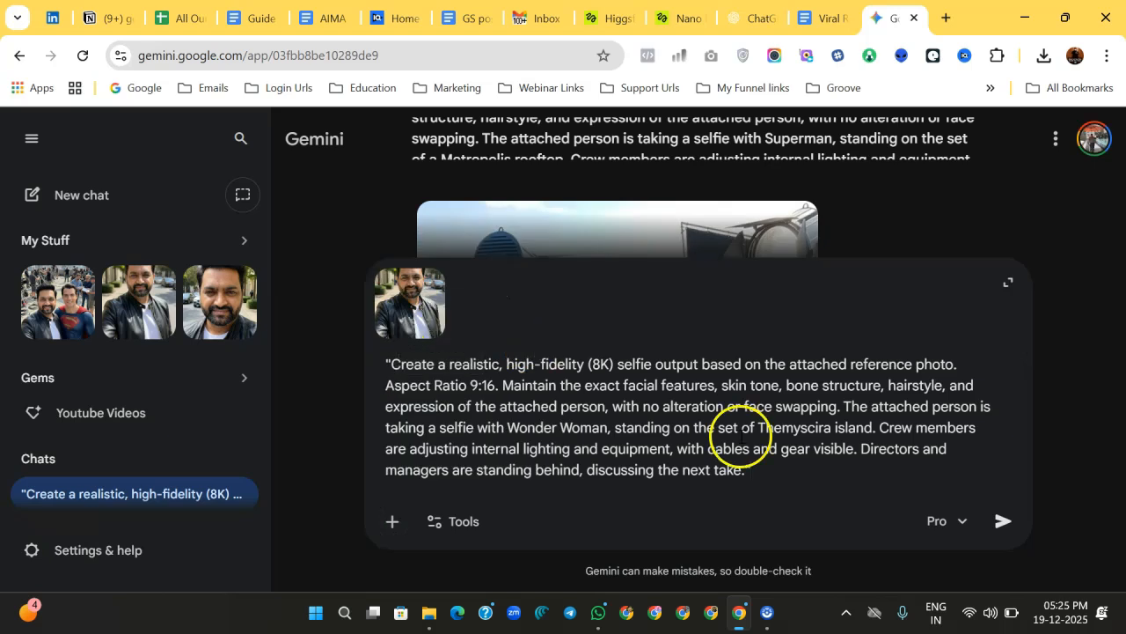
left_click(1003, 521)
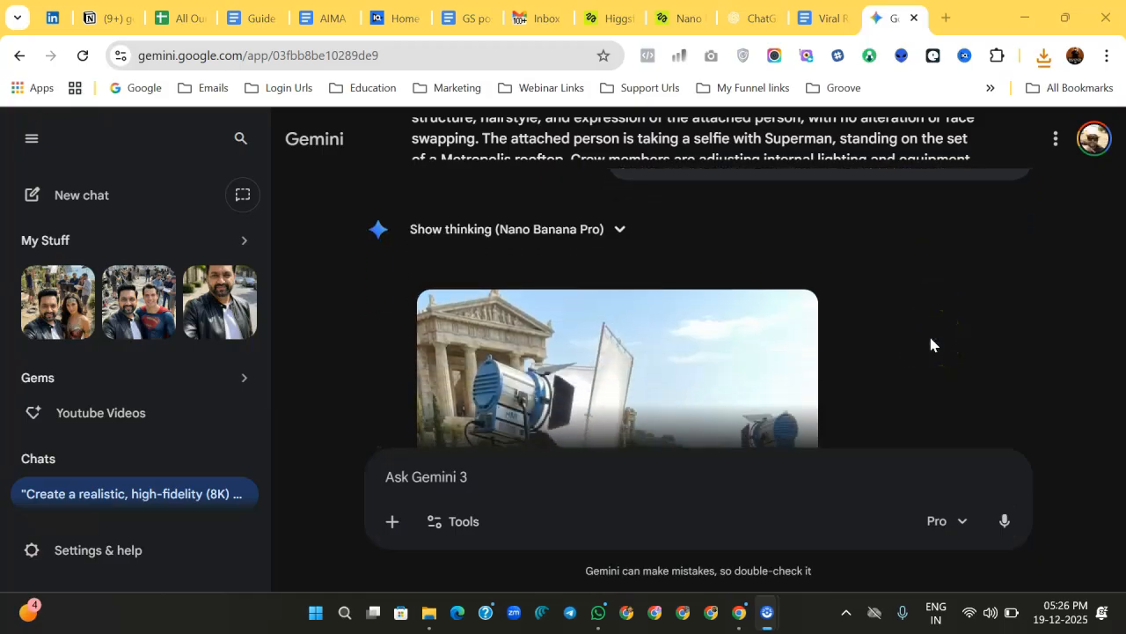
Step: Download the generated Wonder Woman selfie image at full size
scroll(931, 339, "down", 5)
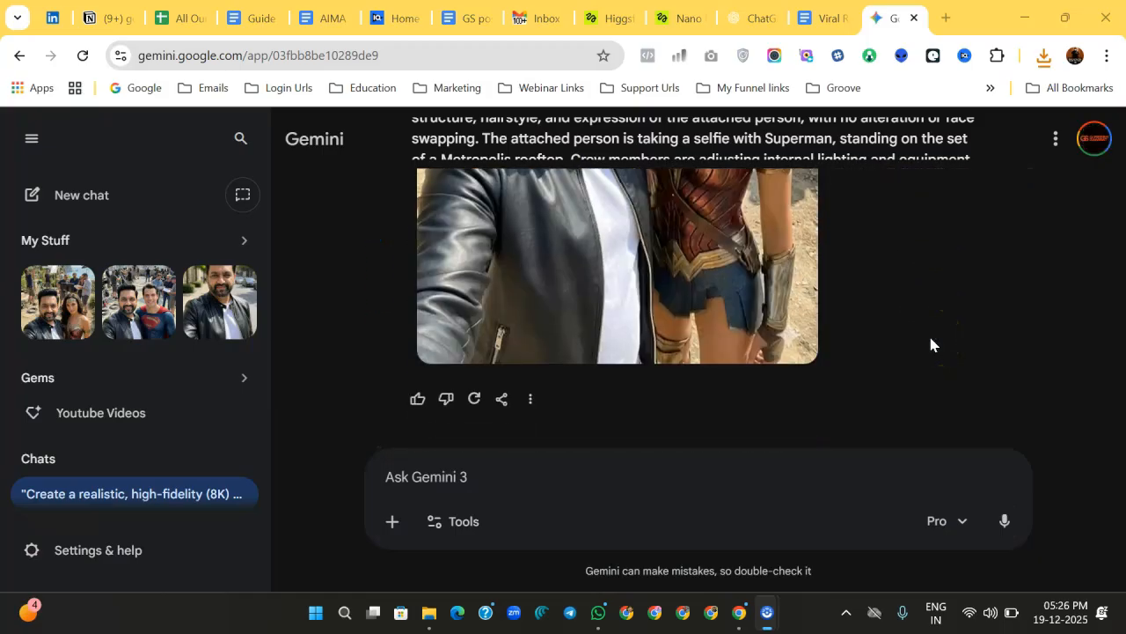
scroll(931, 339, "up", 1)
scroll(932, 344, "up", 6)
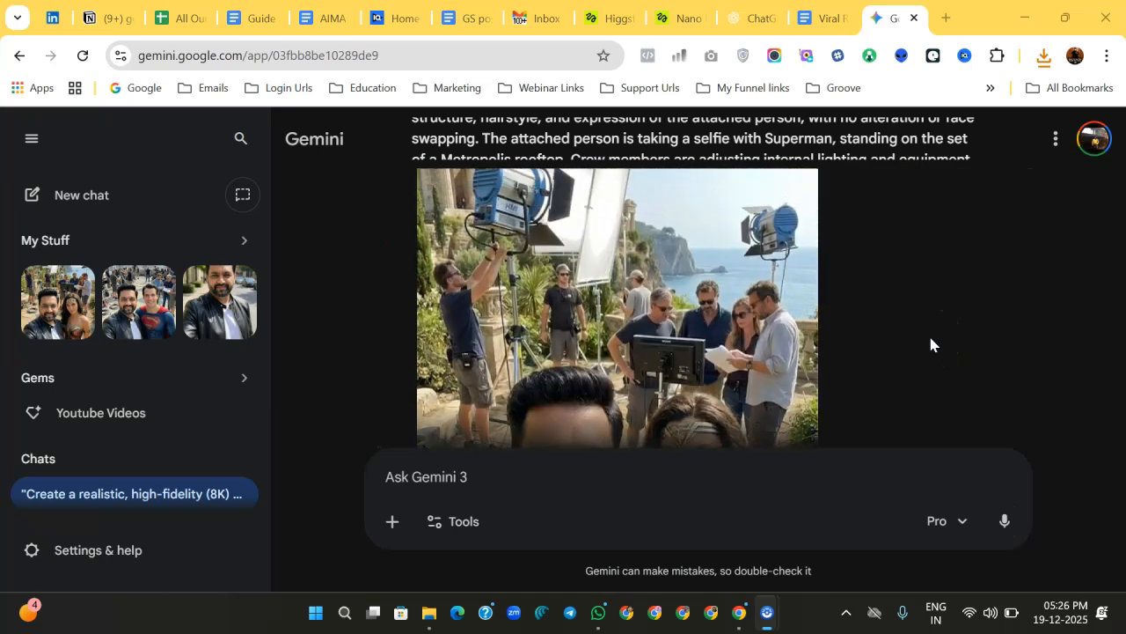
scroll(931, 343, "up", 3)
left_click(793, 309)
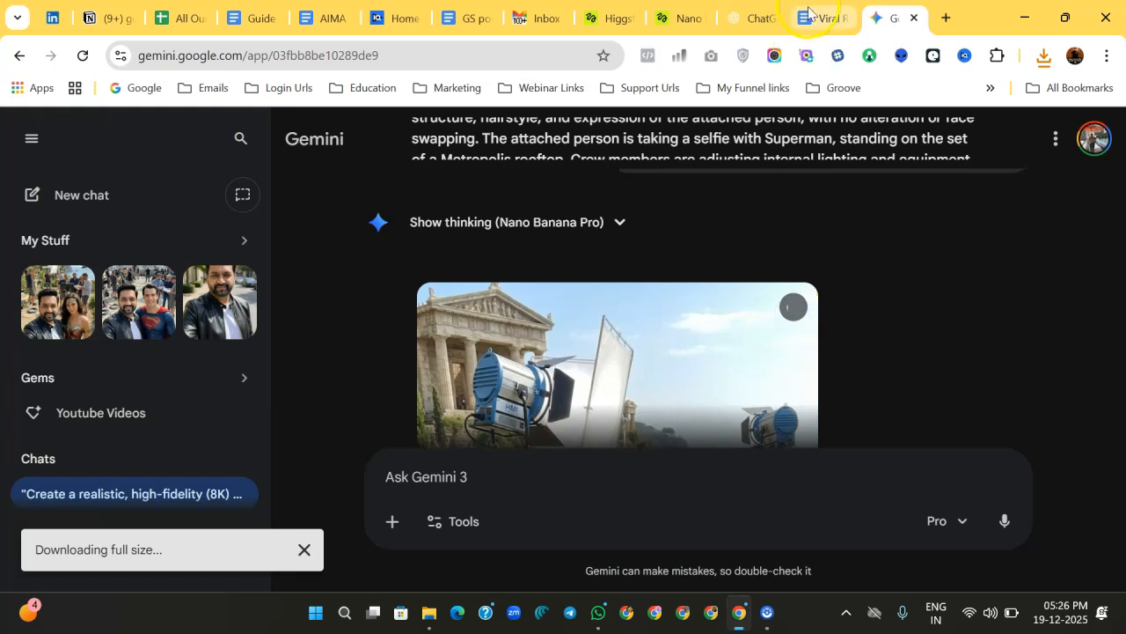
Step: Open the Create Video tool in Higgsfield.ai
left_click(808, 12)
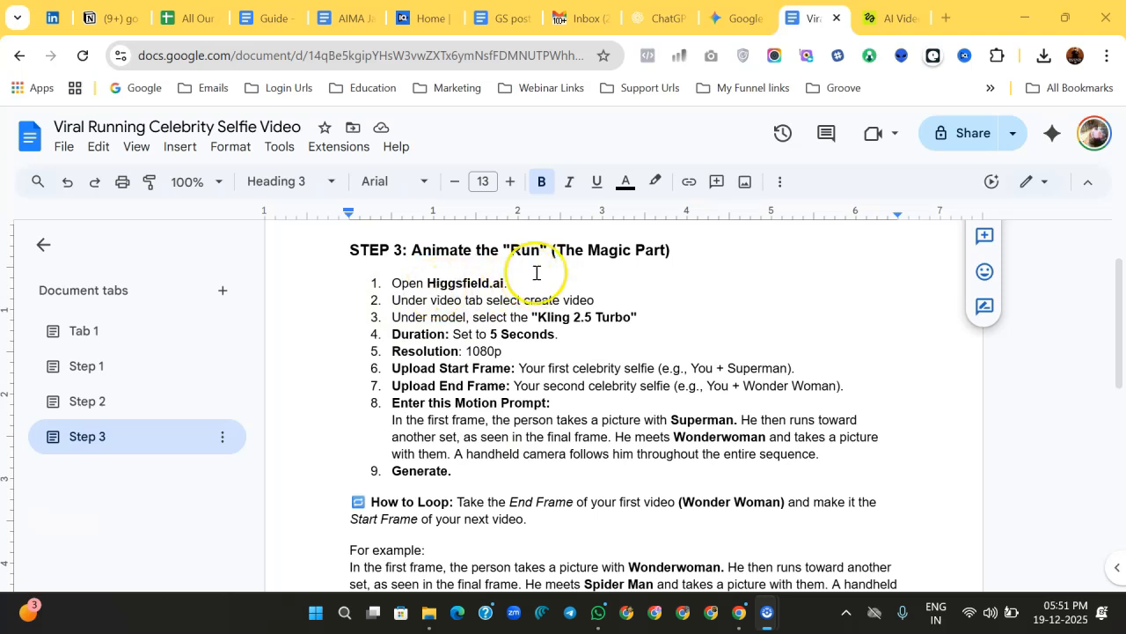
key("ctrl+Tab")
mouse_move(162, 173)
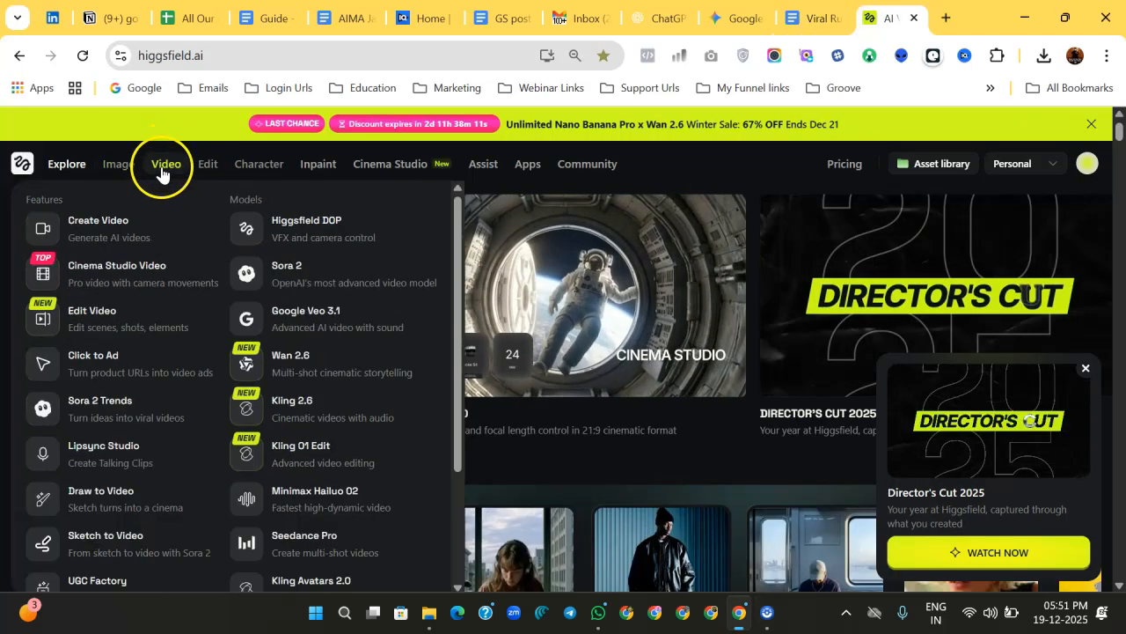
left_click(117, 226)
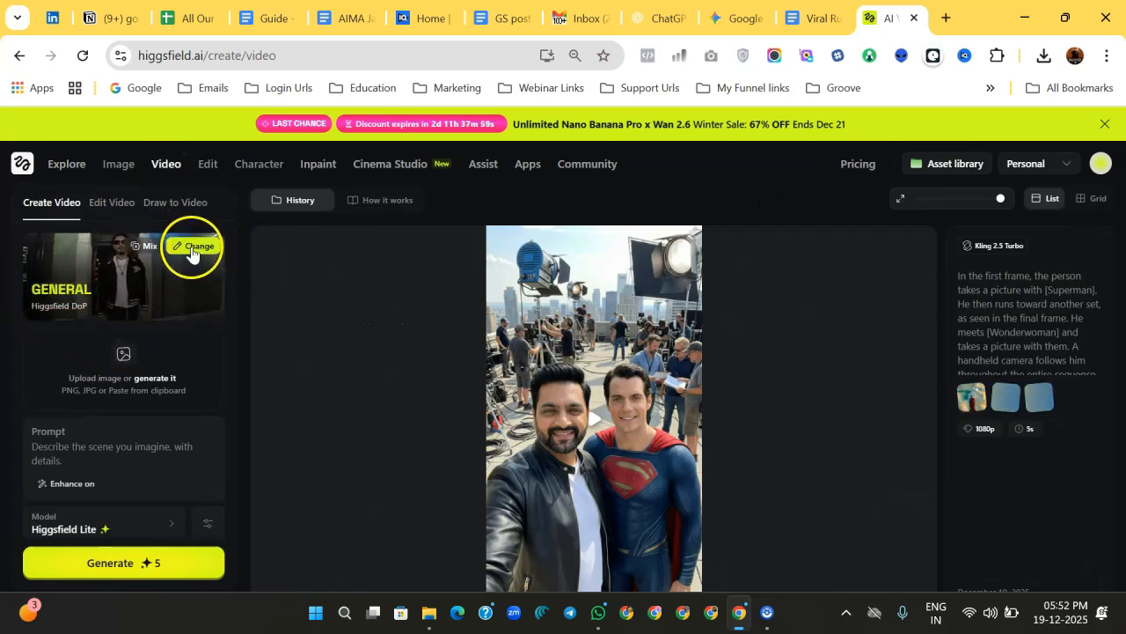
Step: Copy the motion prompt from the guide document's Step 3
scroll(108, 365, "down", 1)
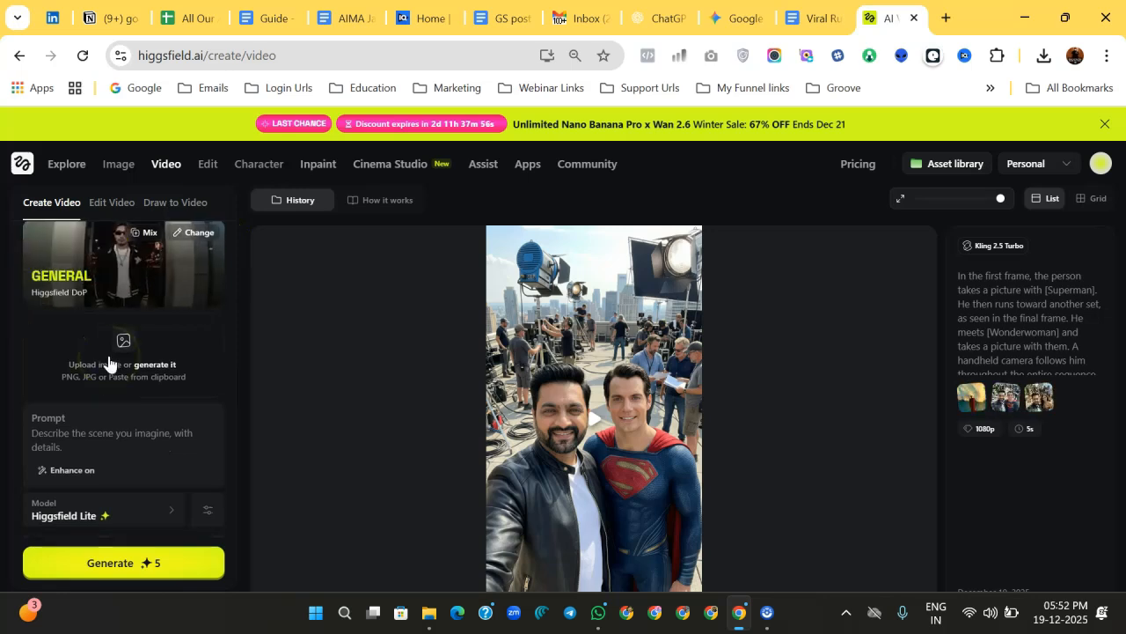
left_click(61, 453)
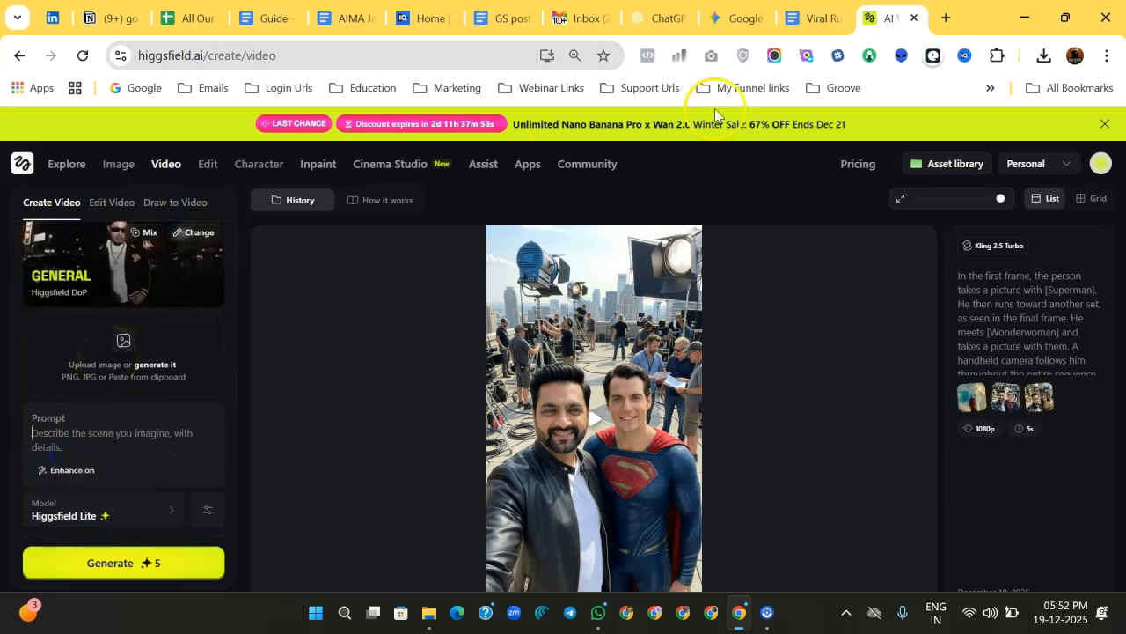
left_click(814, 18)
left_click_drag(391, 422, 510, 455)
key("ctrl+c")
key("ctrl+Tab")
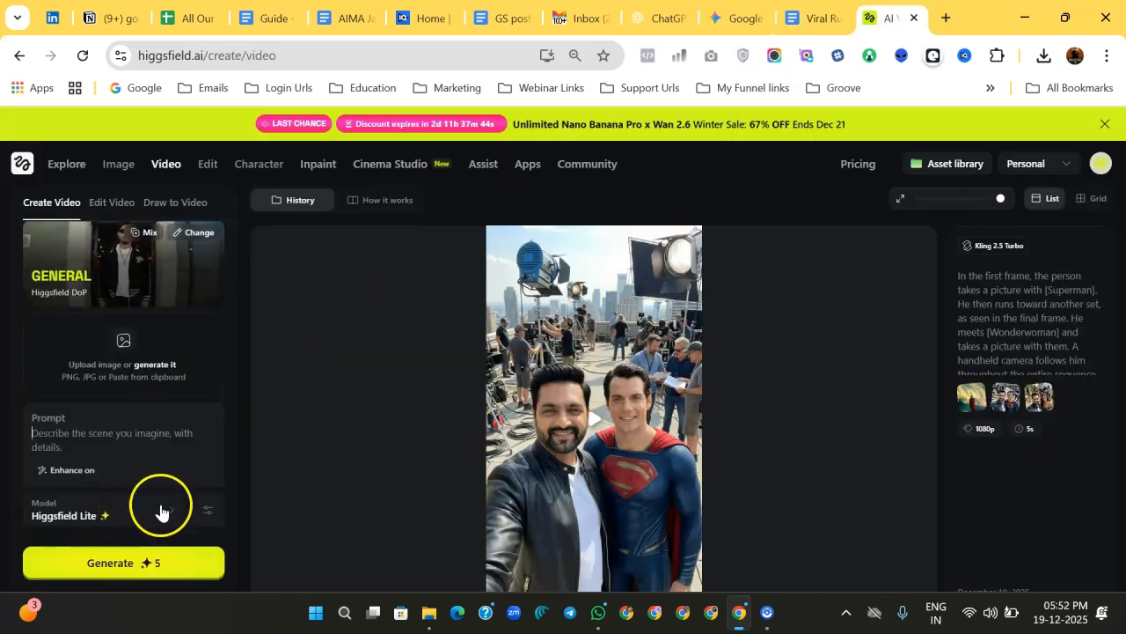
Step: Select Kling 2.5 Turbo as the video model
key("ctrl+minus")
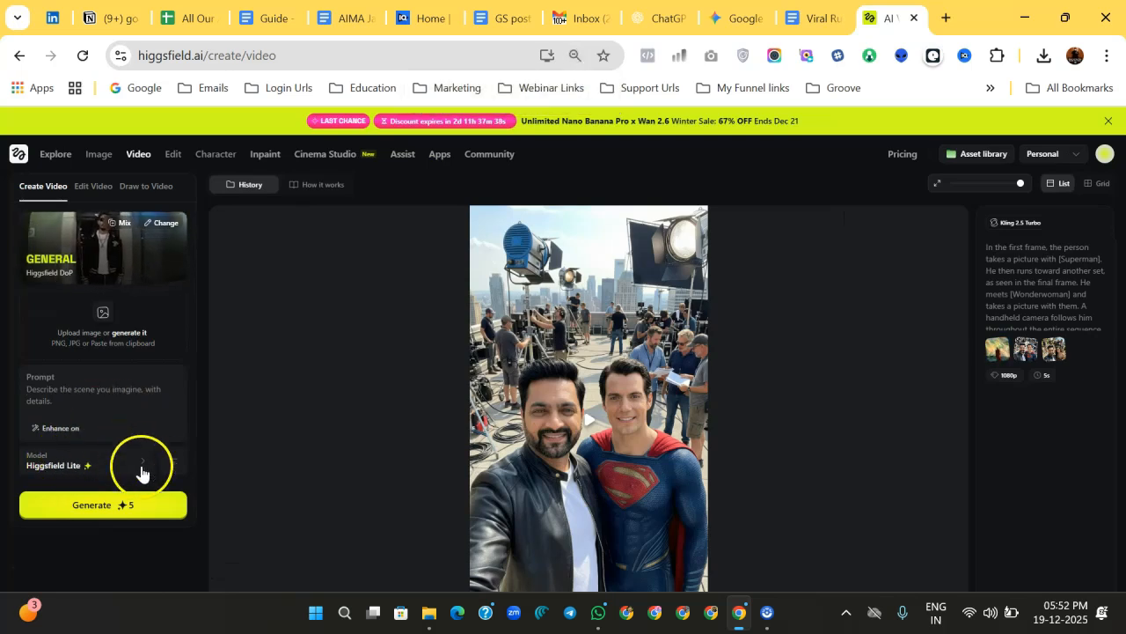
left_click(141, 467)
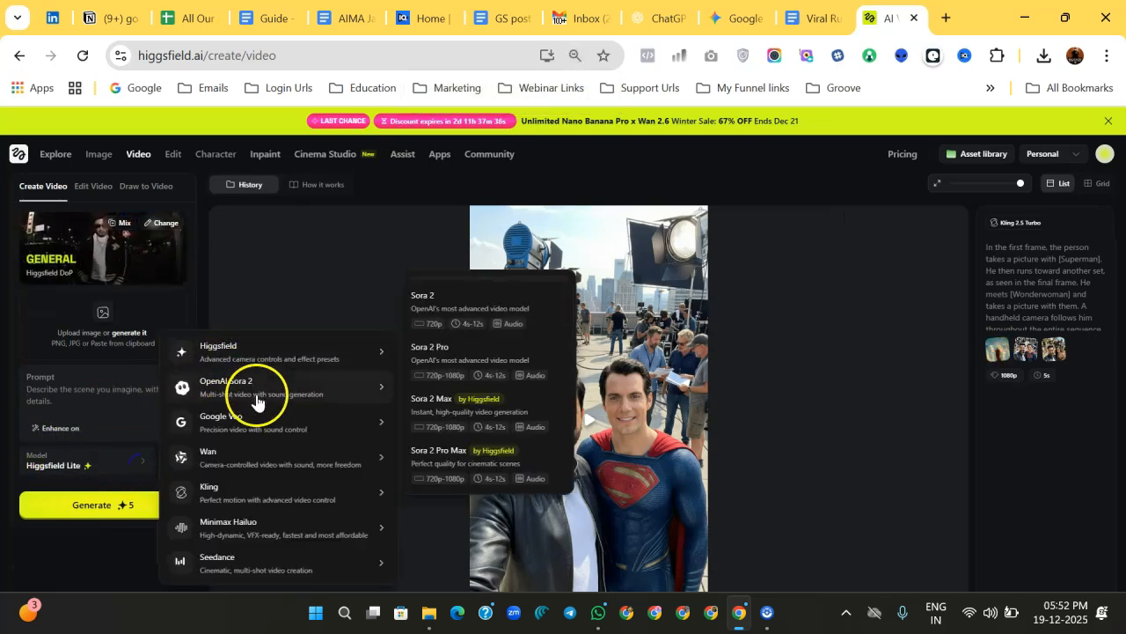
mouse_move(244, 497)
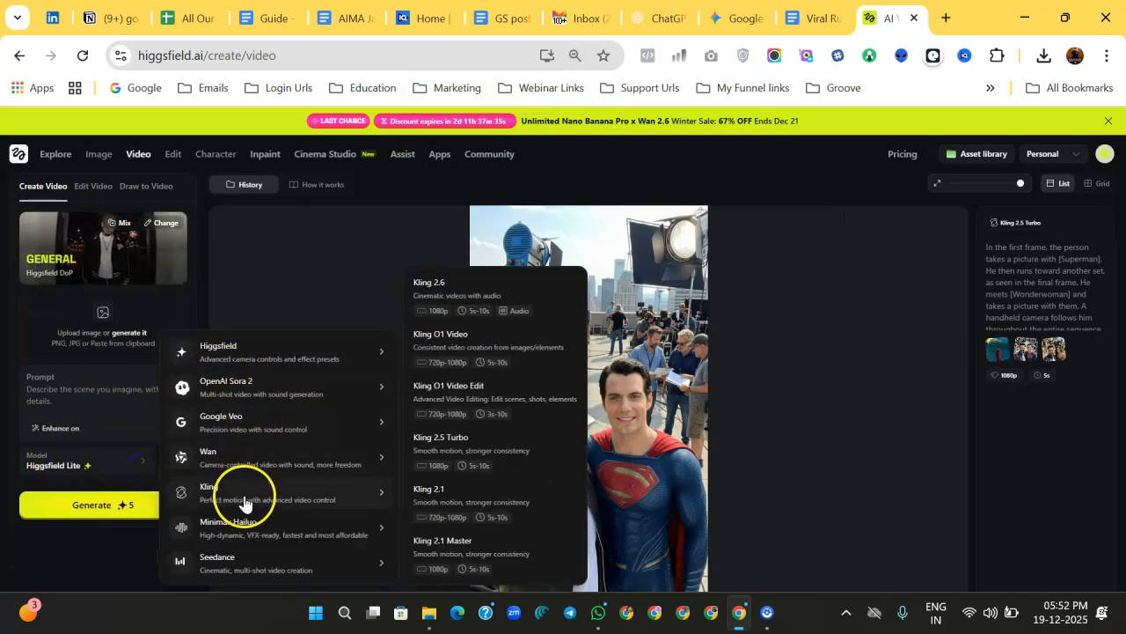
left_click(470, 450)
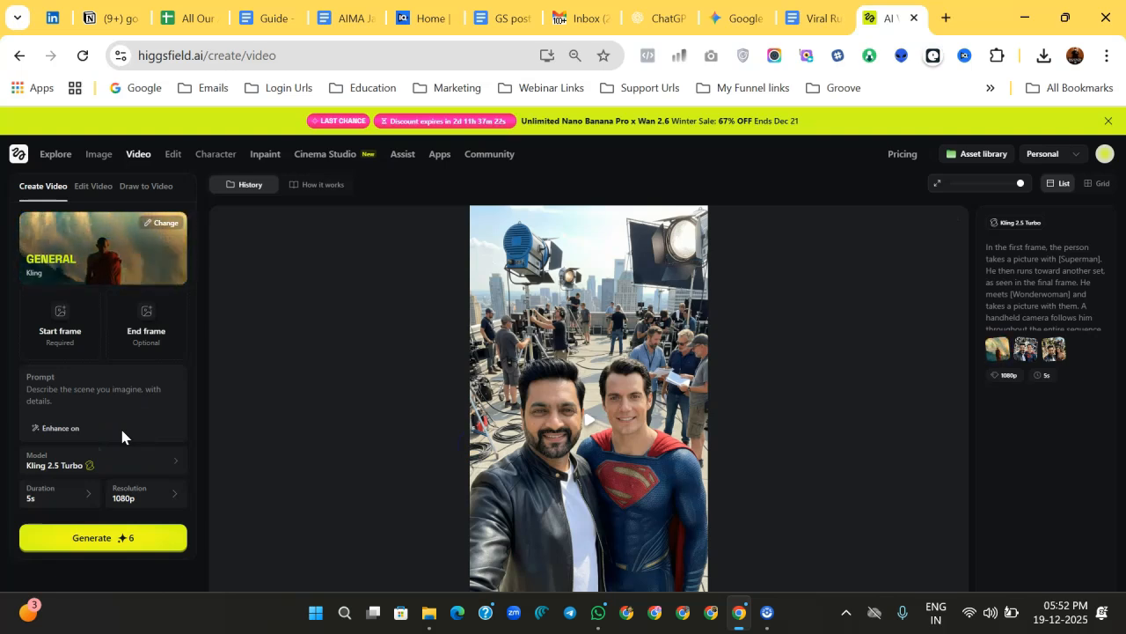
left_click(150, 469)
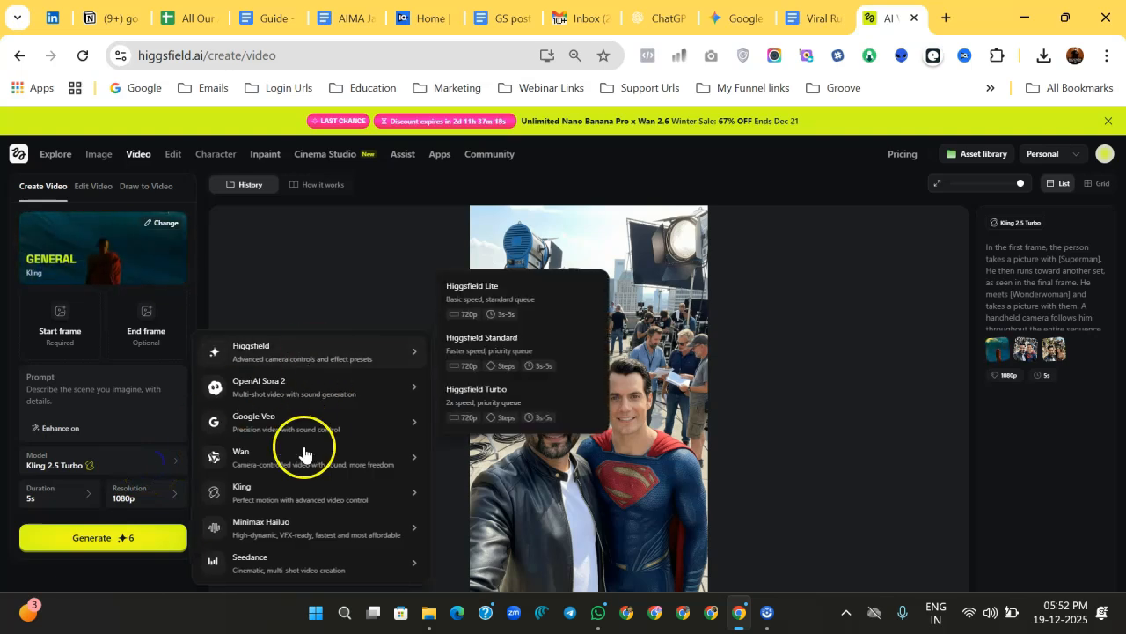
mouse_move(301, 450)
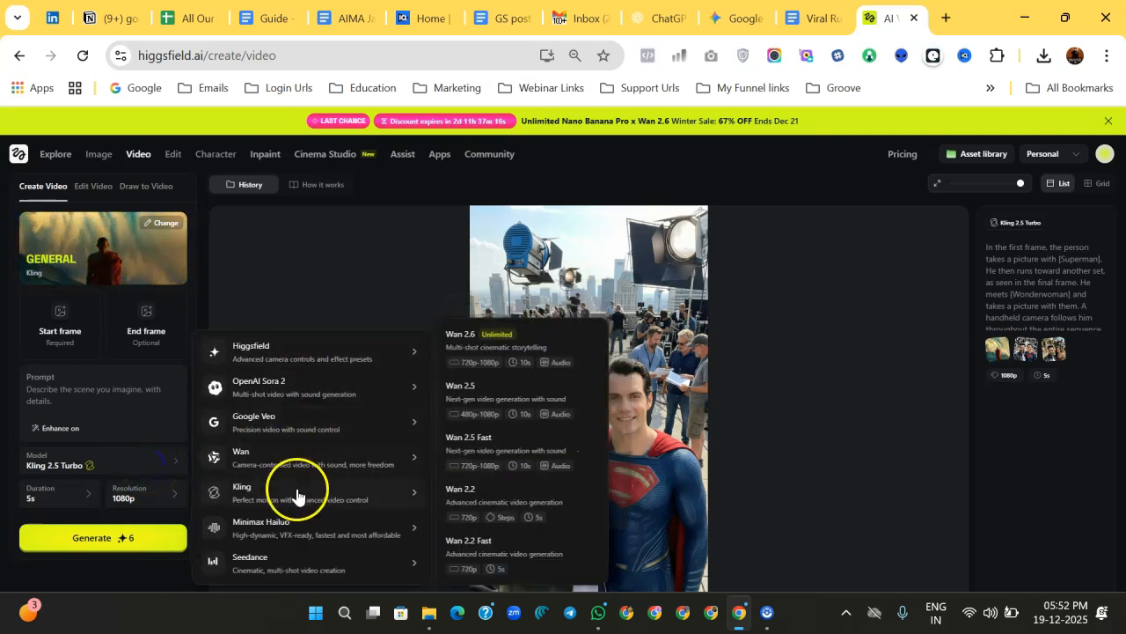
mouse_move(300, 500)
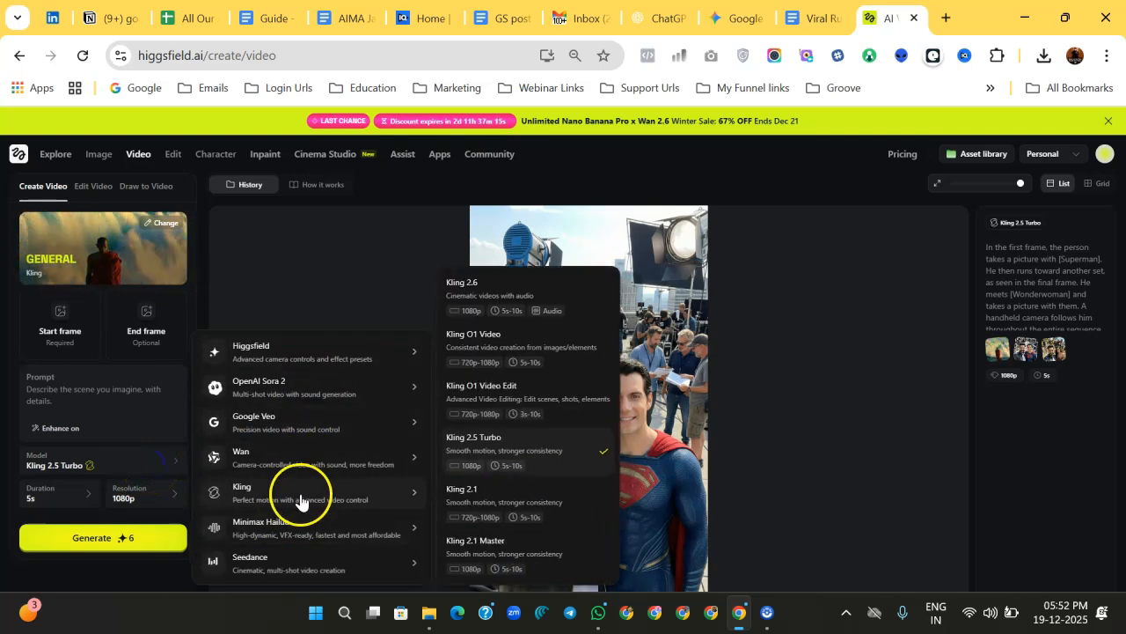
left_click(482, 445)
Step: Set the video duration to 5s and the resolution to 1080p
left_click(50, 497)
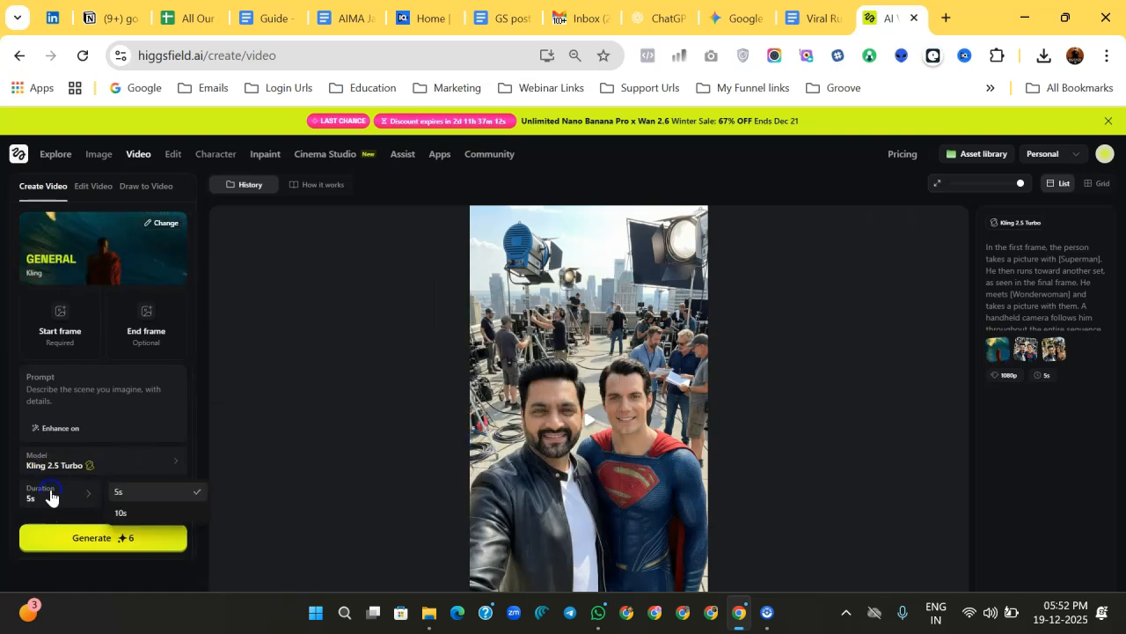
left_click(144, 493)
left_click(154, 498)
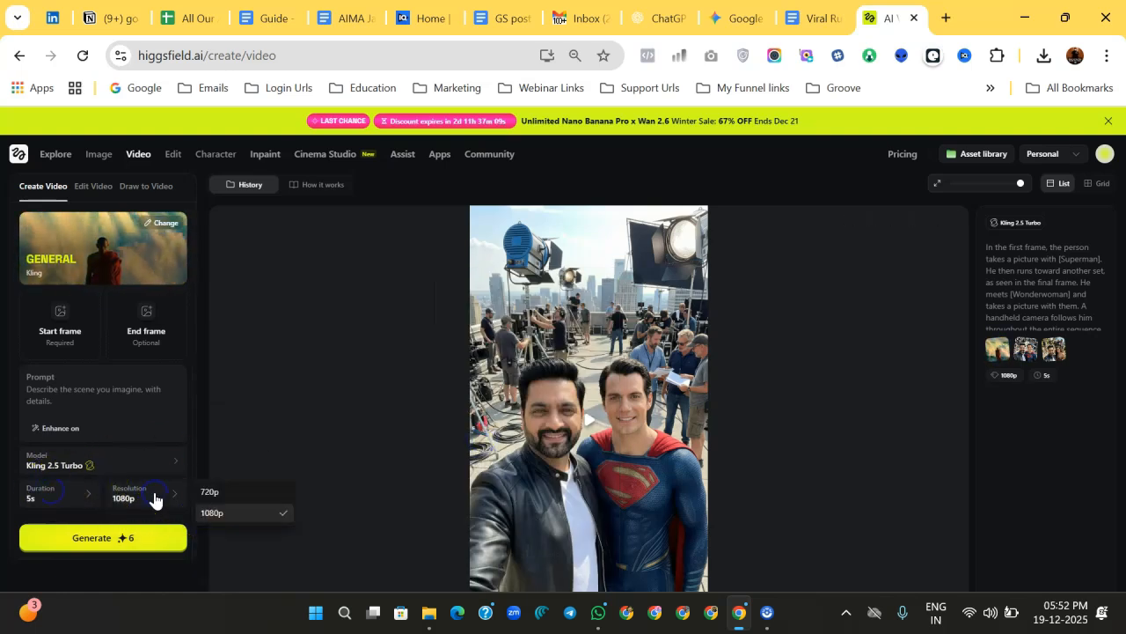
left_click(228, 493)
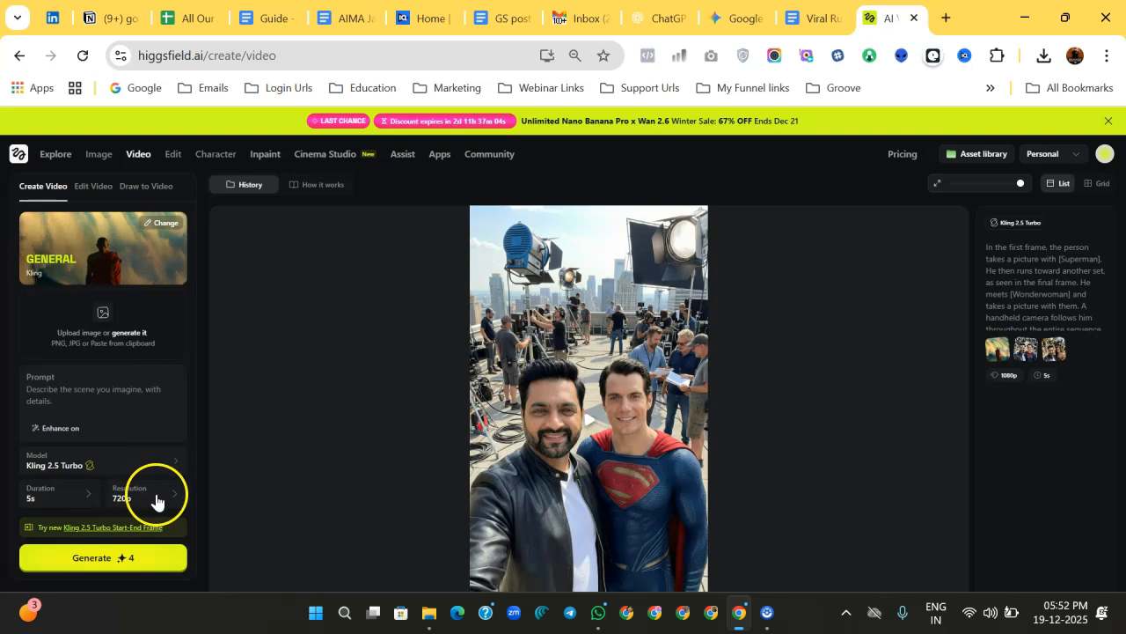
left_click(159, 502)
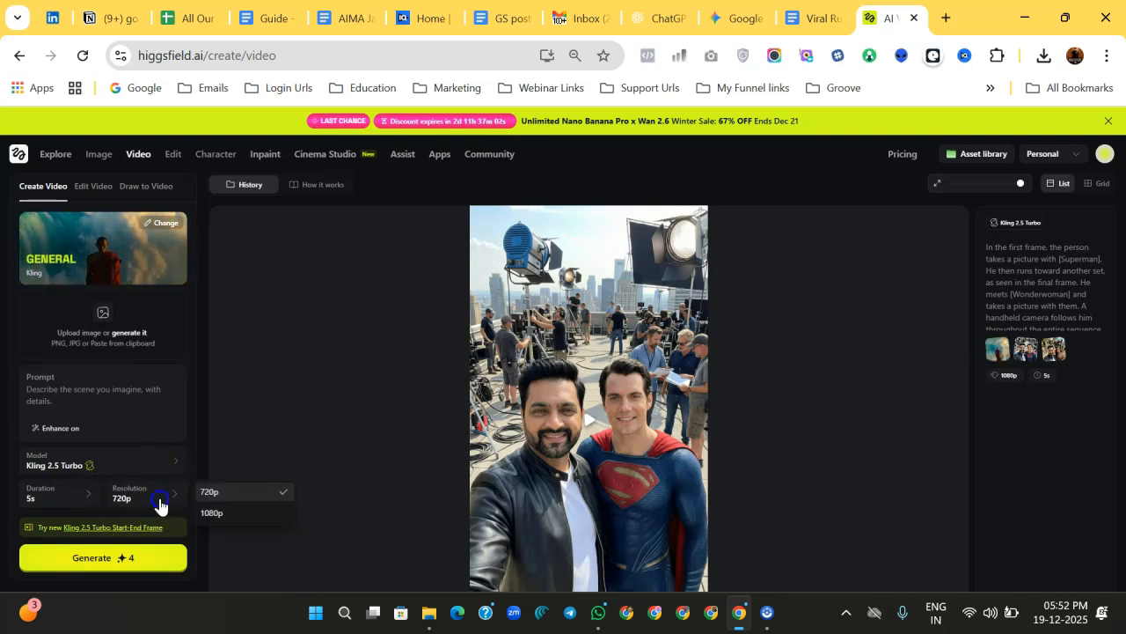
left_click(211, 514)
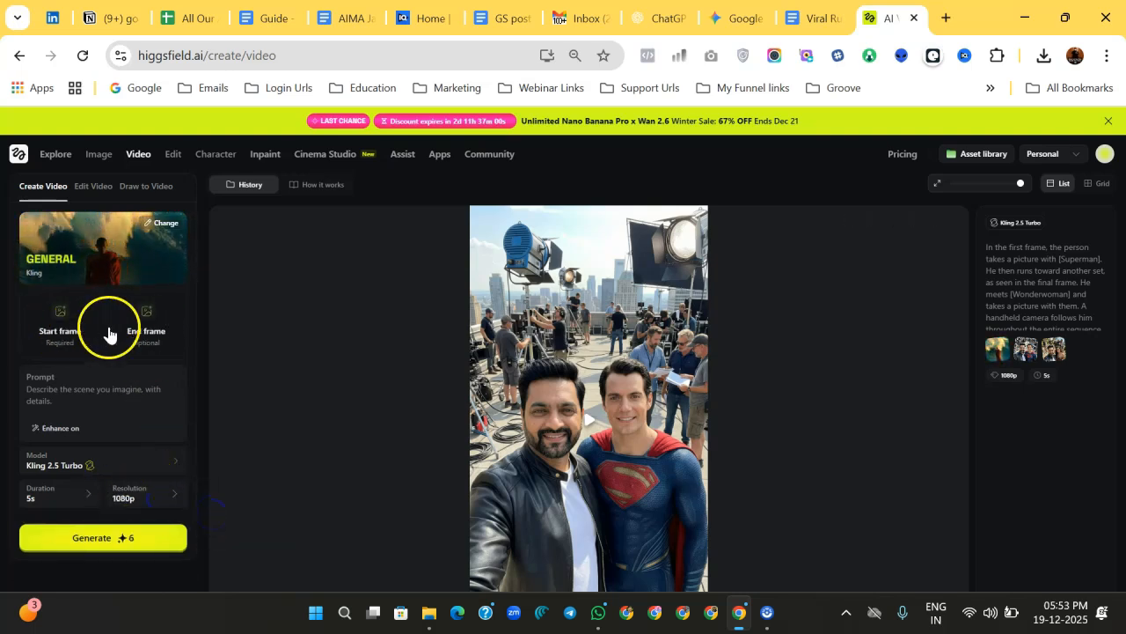
left_click(181, 507)
left_click(201, 494)
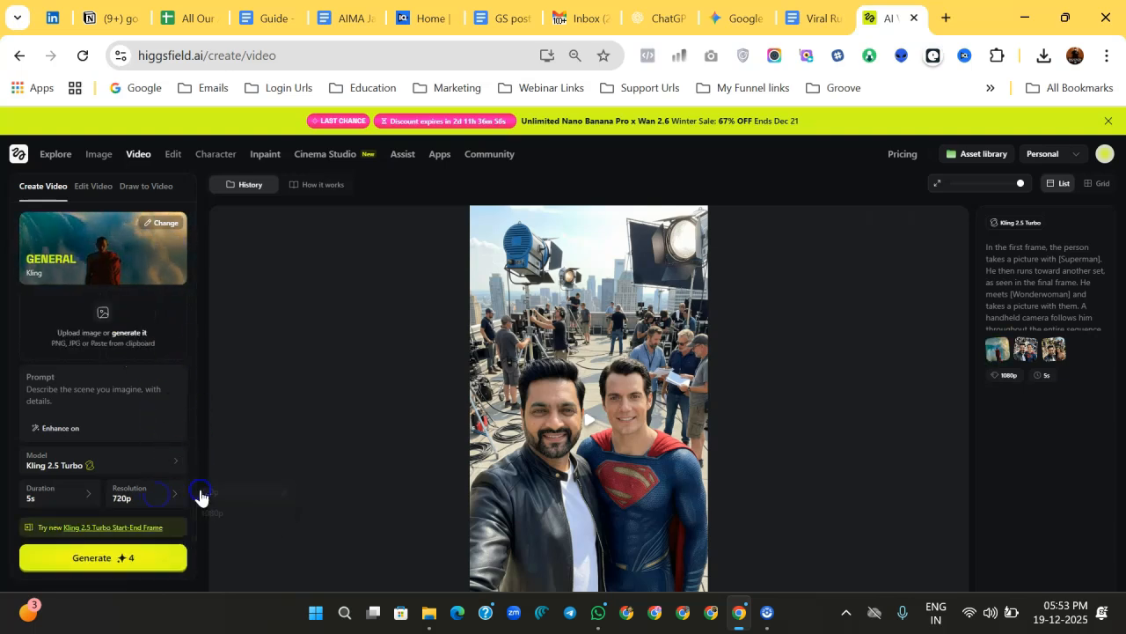
left_click(155, 512)
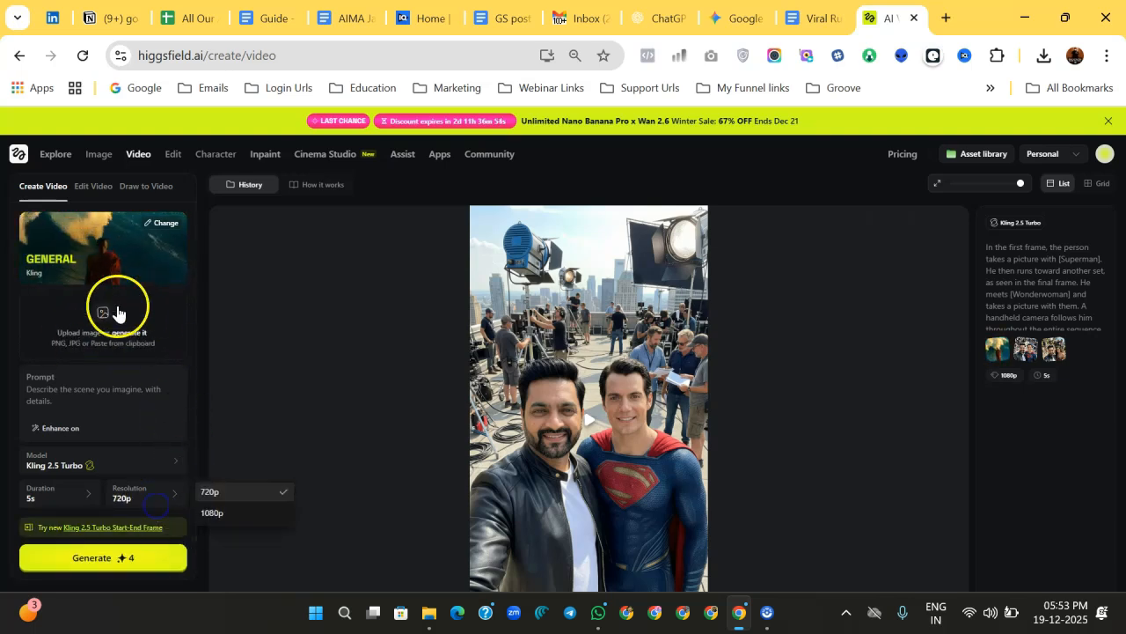
left_click(213, 512)
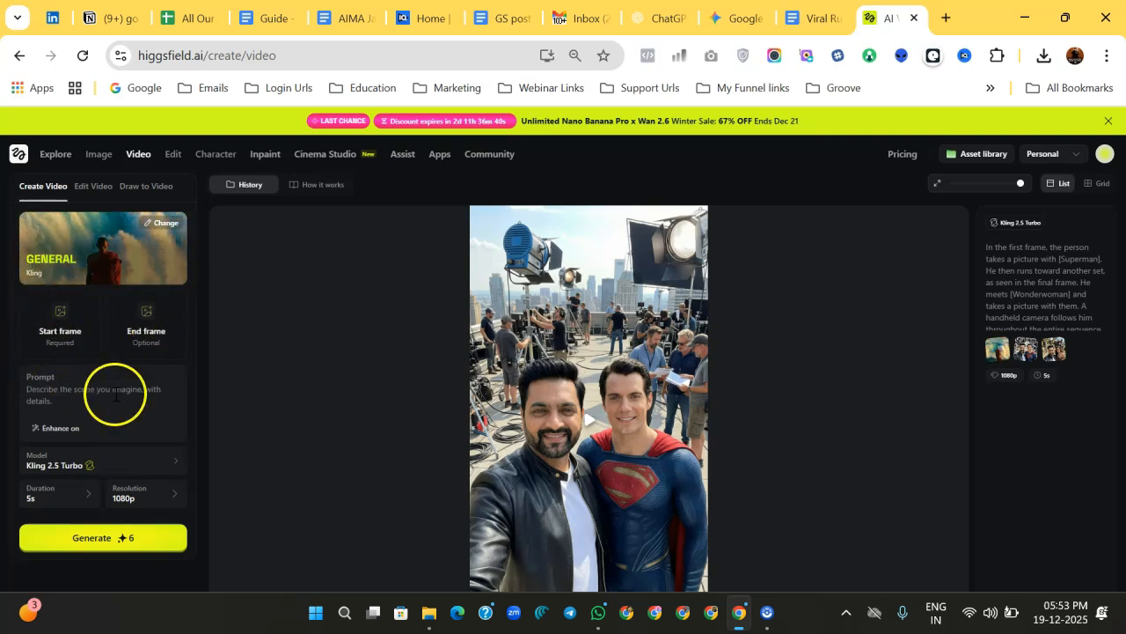
Step: Review the start frame, end frame and motion prompt instructions in the guide document
left_click(793, 7)
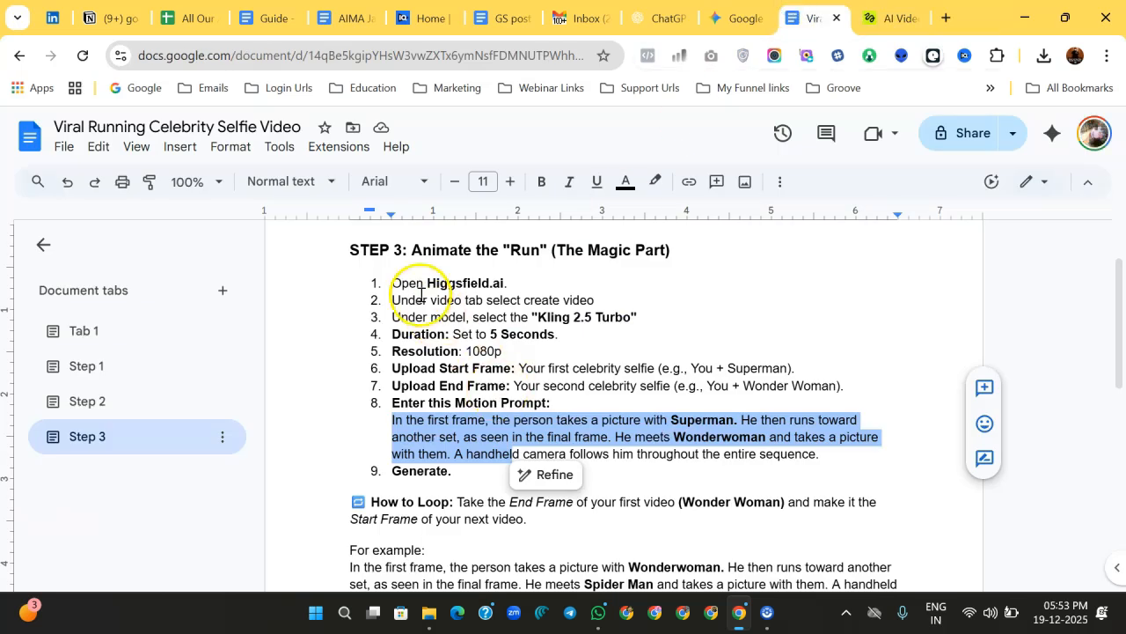
scroll(421, 413, "down", 1)
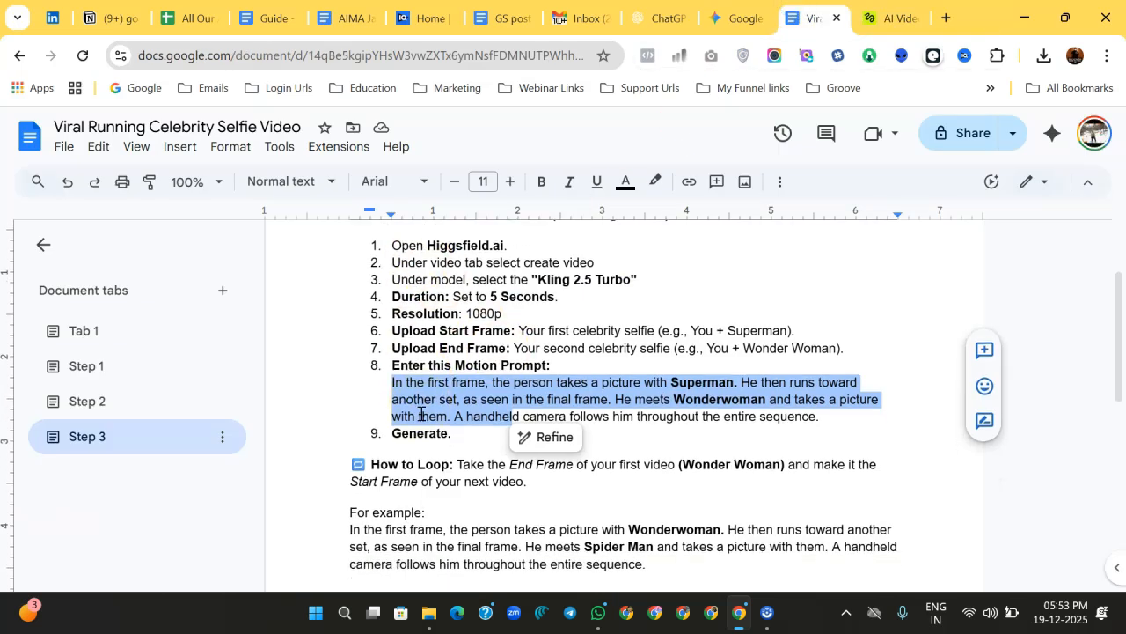
left_click(429, 333)
left_click_drag(515, 333, 649, 335)
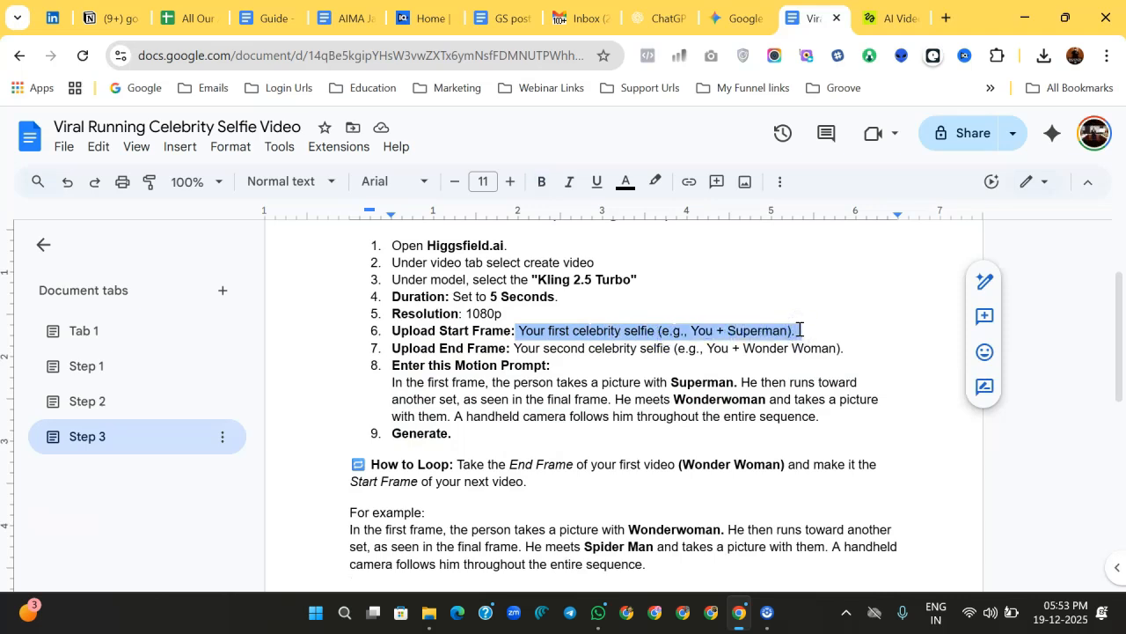
left_click(568, 347)
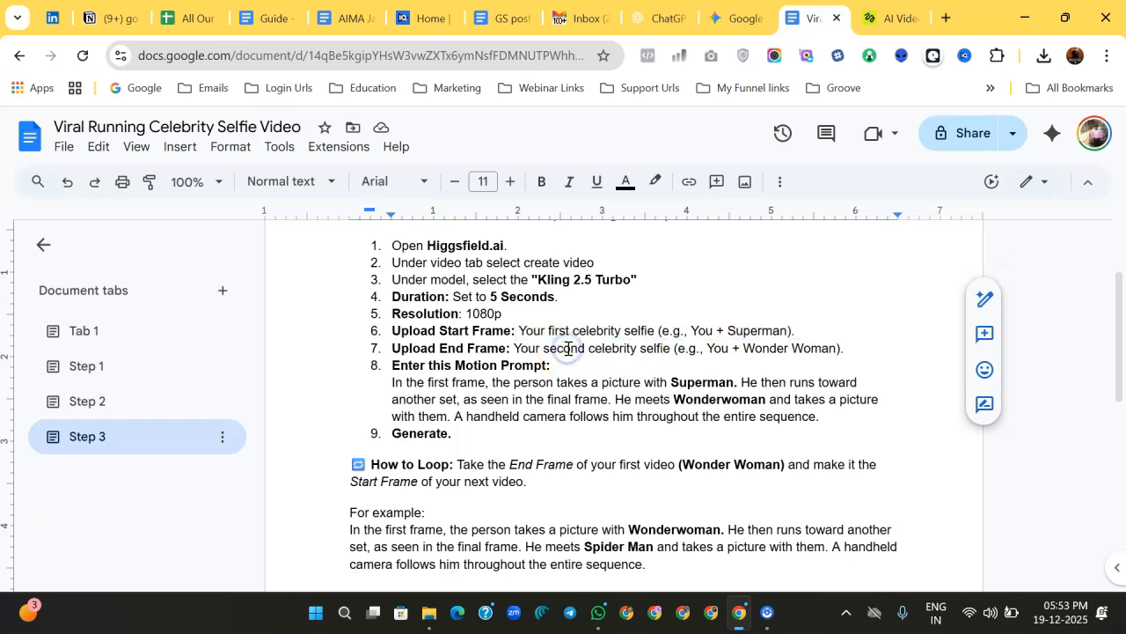
left_click_drag(674, 348, 847, 349)
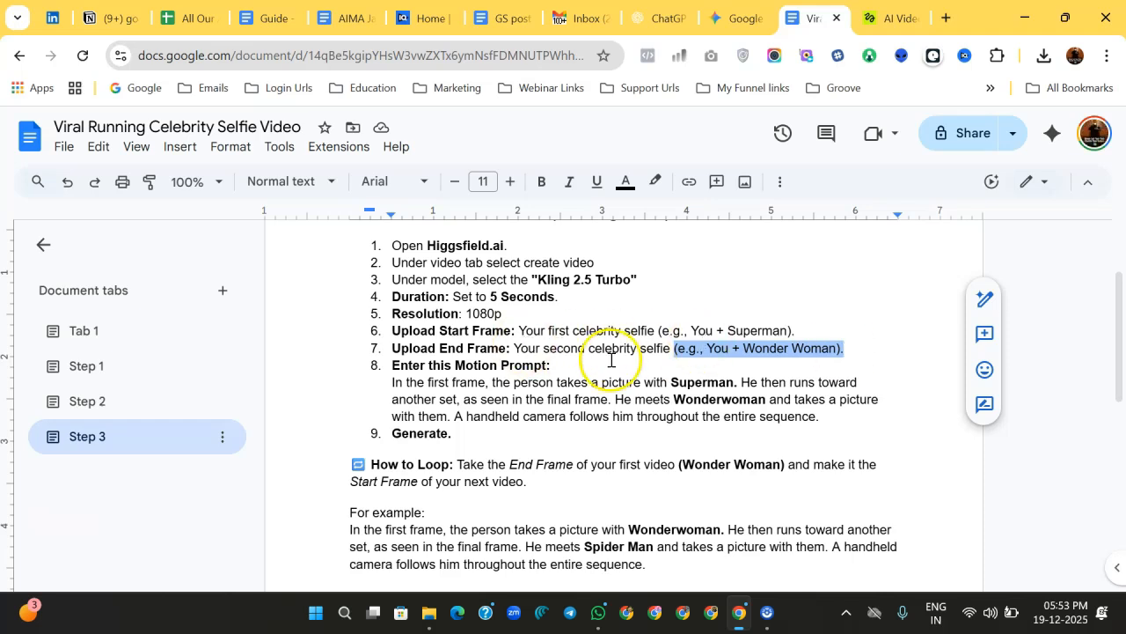
left_click_drag(386, 384, 827, 413)
key("ctrl+c")
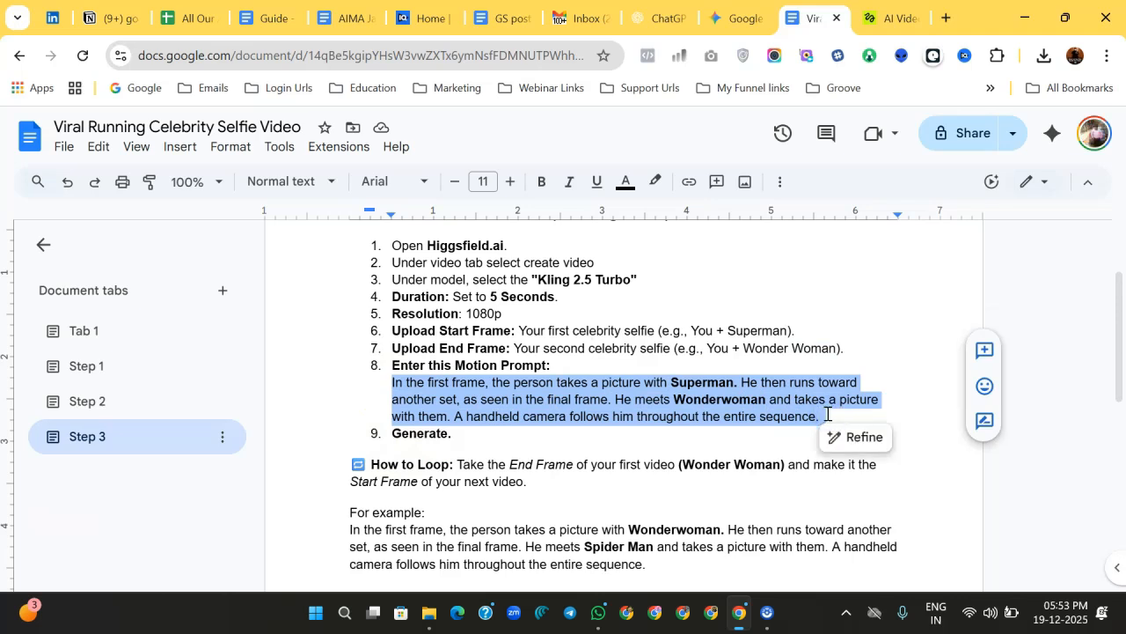
key("ctrl+Tab")
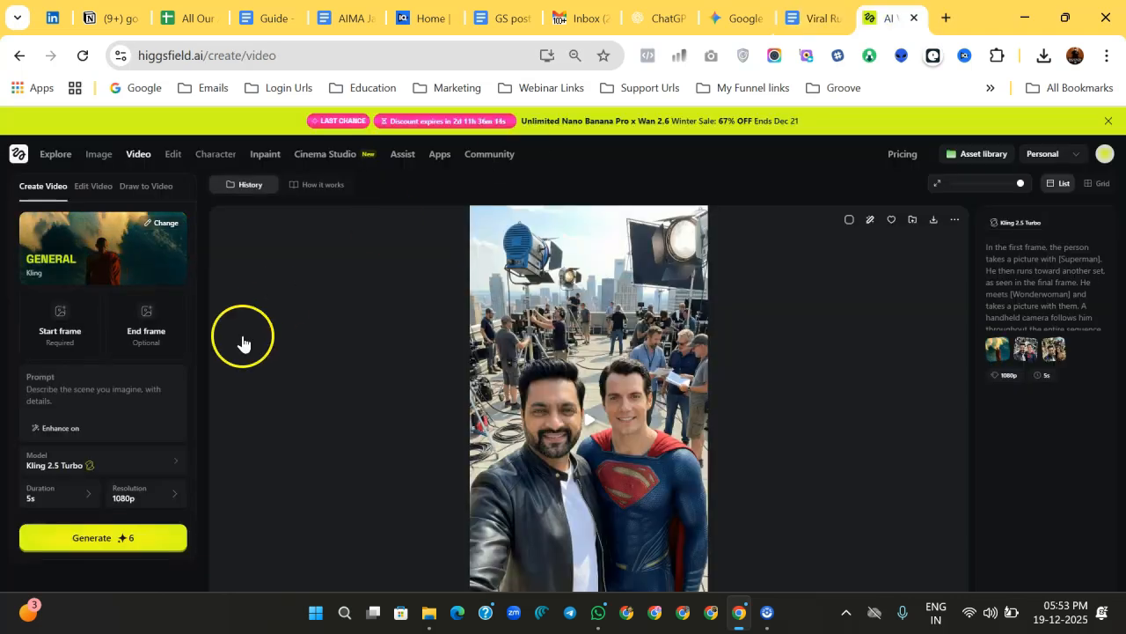
Step: Upload the Superman selfie as the start frame and the Wonder Woman selfie as the end frame
left_click(58, 333)
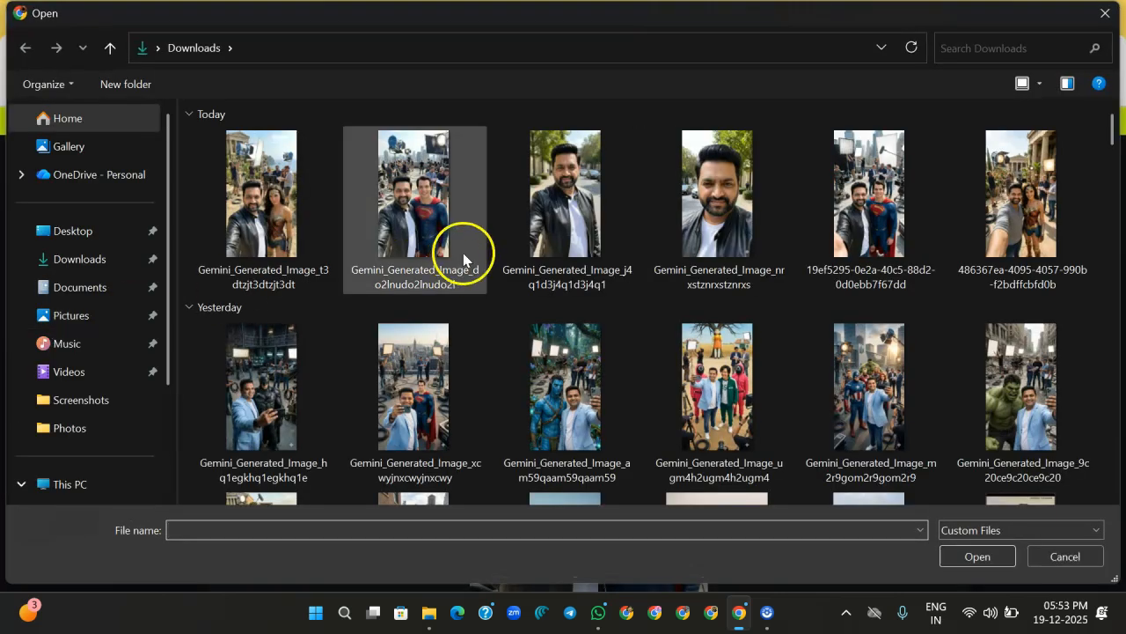
left_click(421, 216)
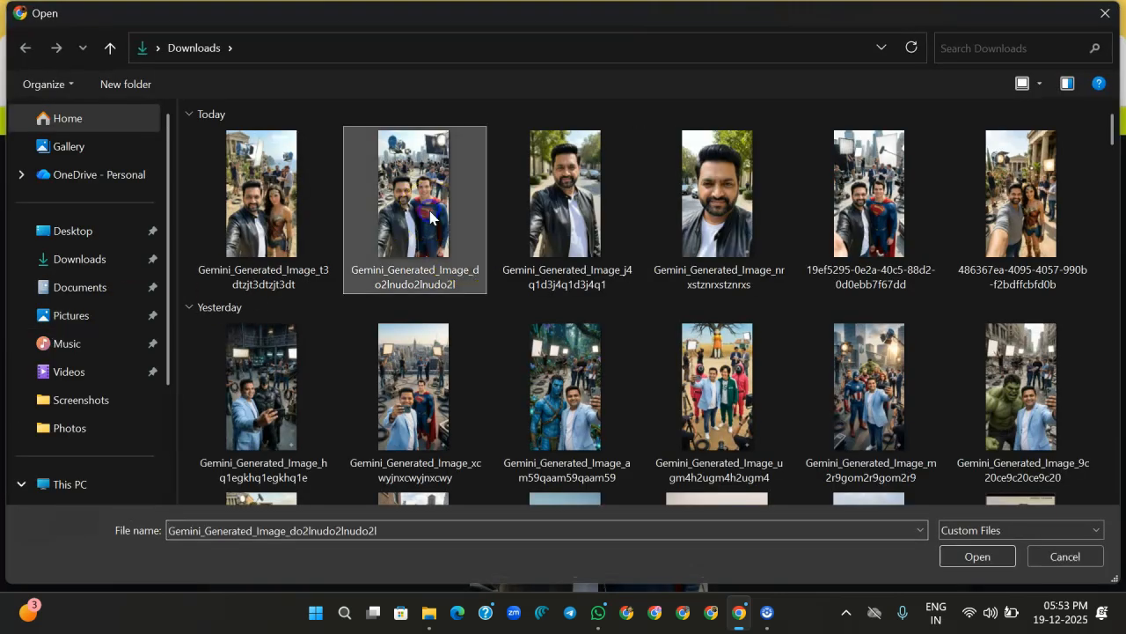
left_click(978, 557)
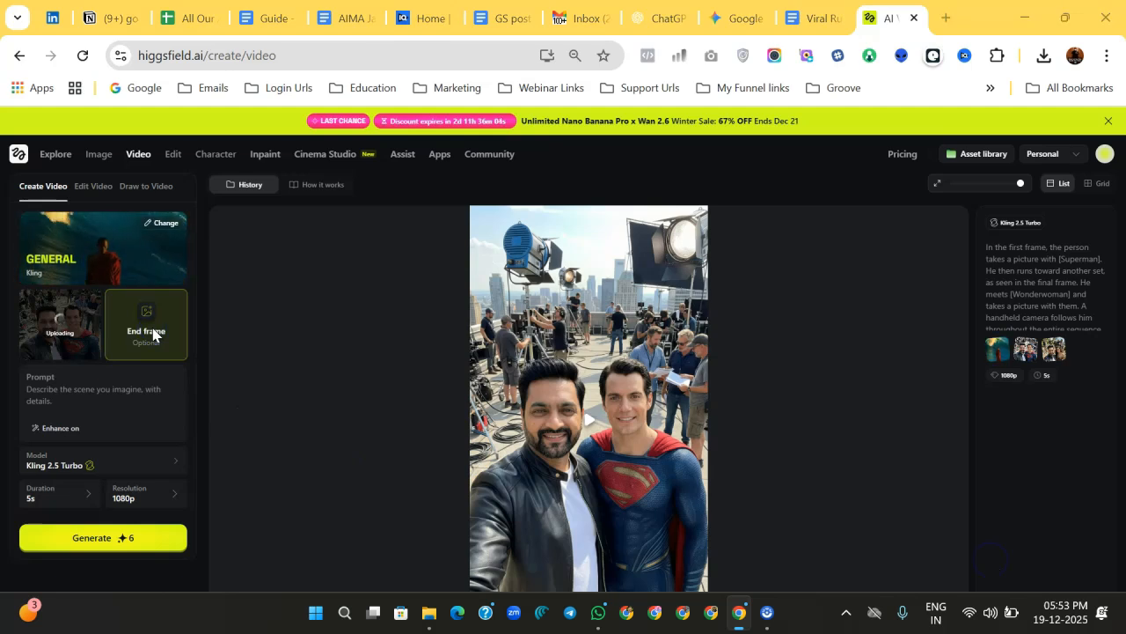
left_click(152, 333)
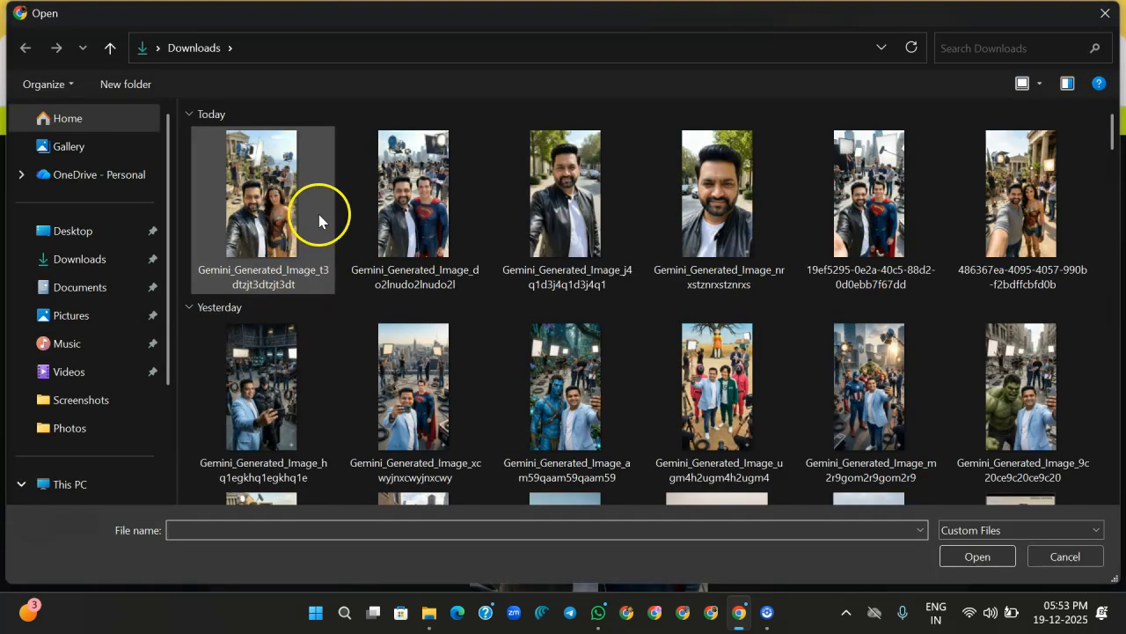
left_click(241, 217)
left_click(969, 555)
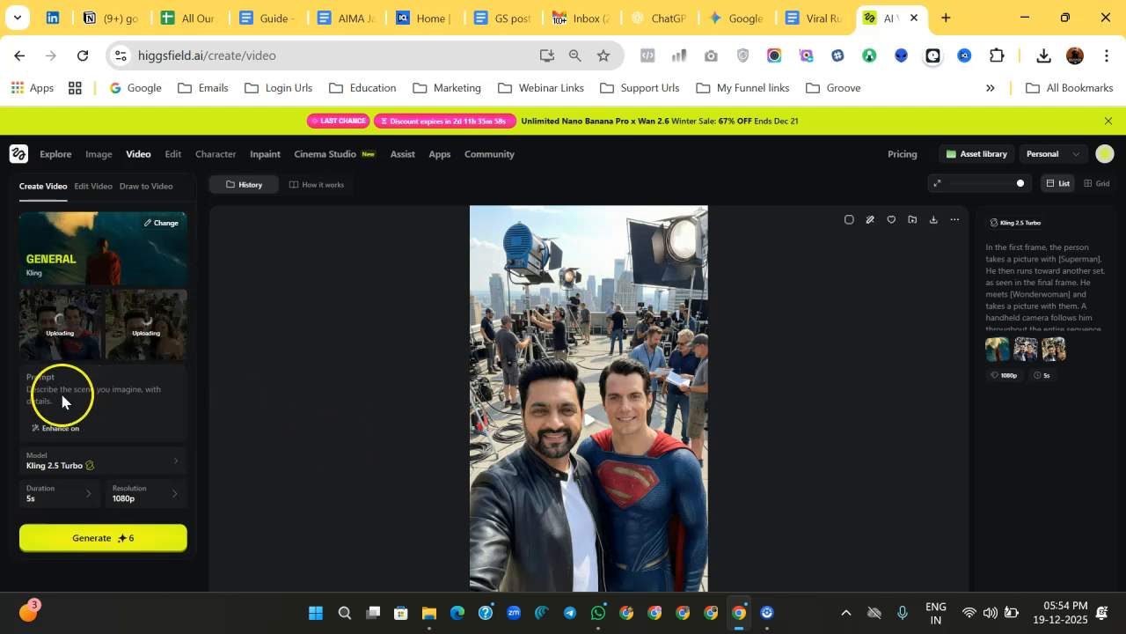
Step: Paste the copied motion prompt into the video prompt field
left_click(68, 400)
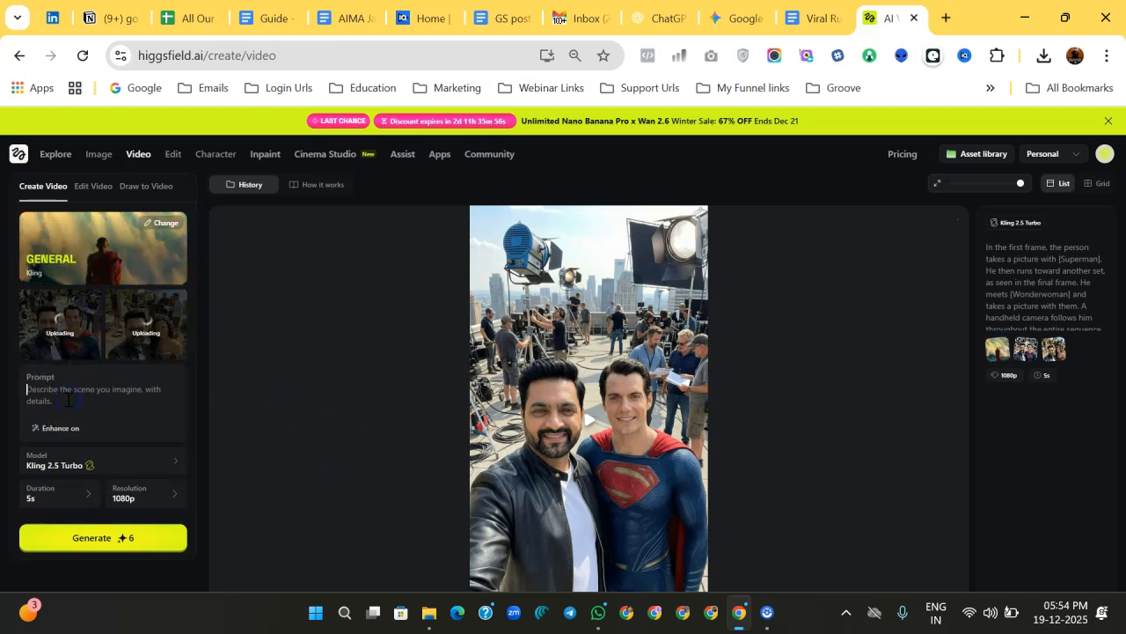
key("ctrl+v")
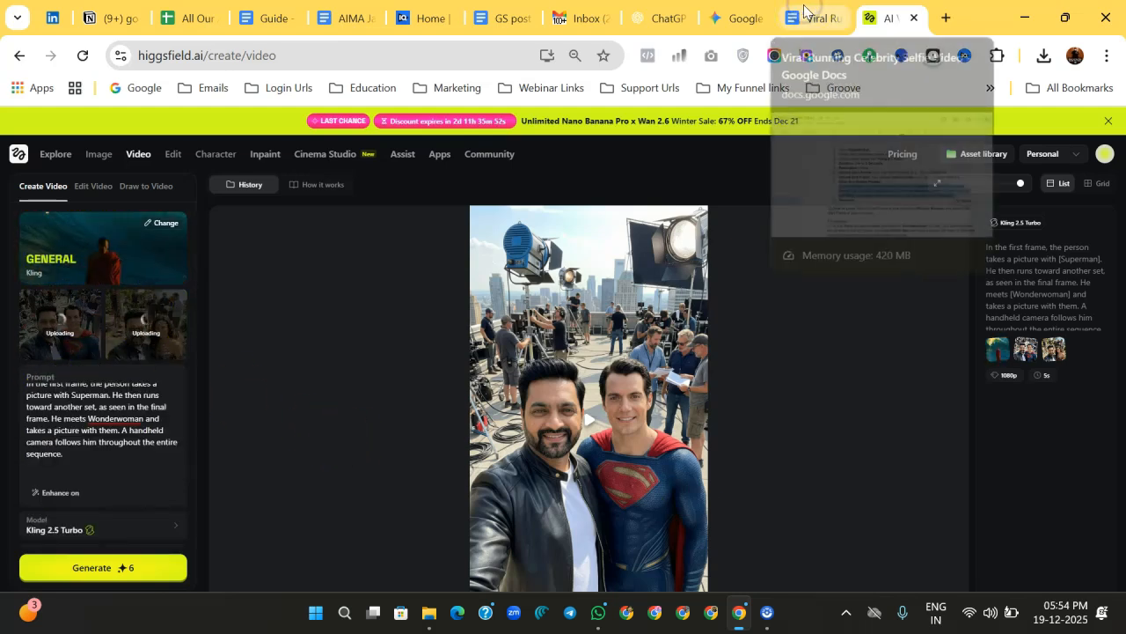
Step: Switch to the guide document and review the motion prompt instructions for the first video
left_click(804, 11)
left_click_drag(392, 383, 613, 401)
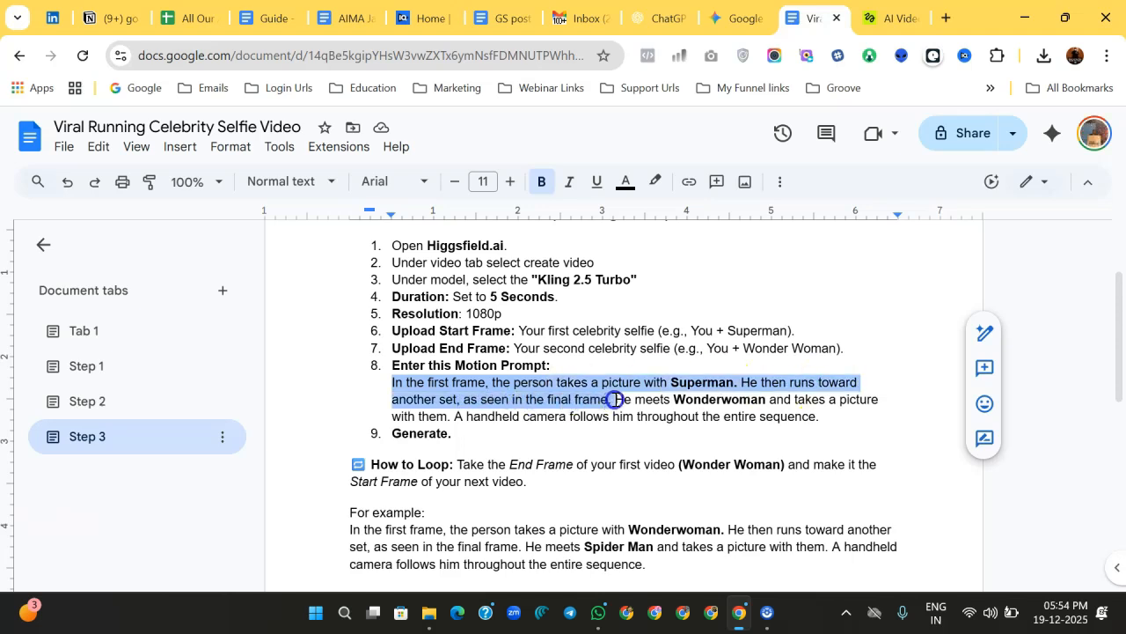
left_click_drag(838, 400, 564, 423)
left_click_drag(651, 421, 823, 417)
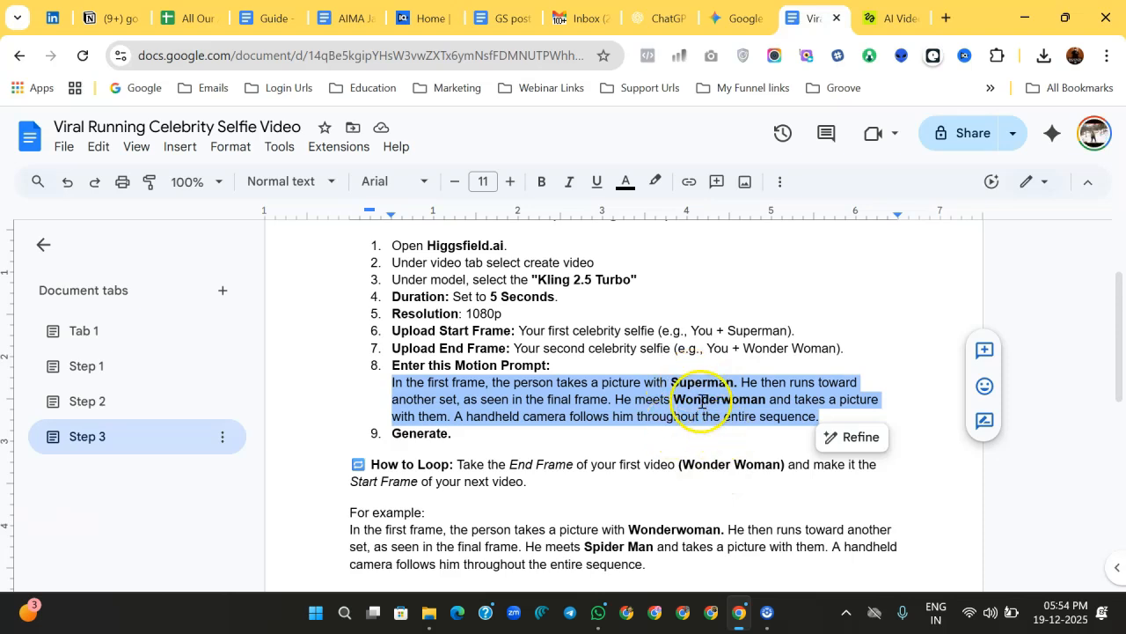
left_click_drag(342, 464, 536, 480)
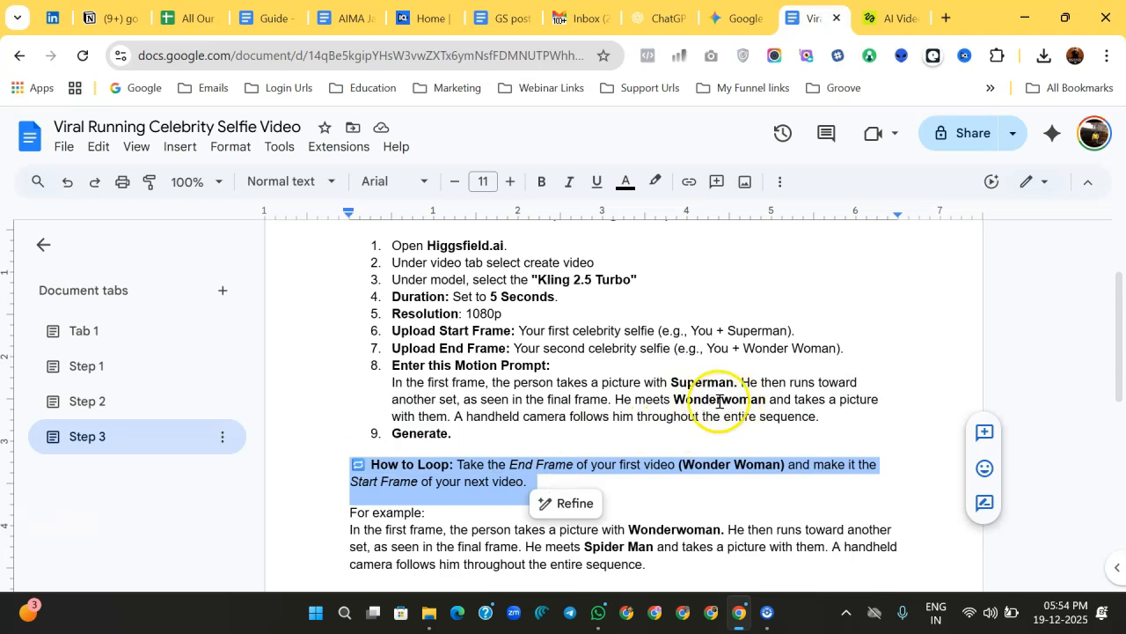
Step: Review the guide's How to Loop instructions and the Wonderwoman-to-Spider Man example prompt
left_click(498, 459)
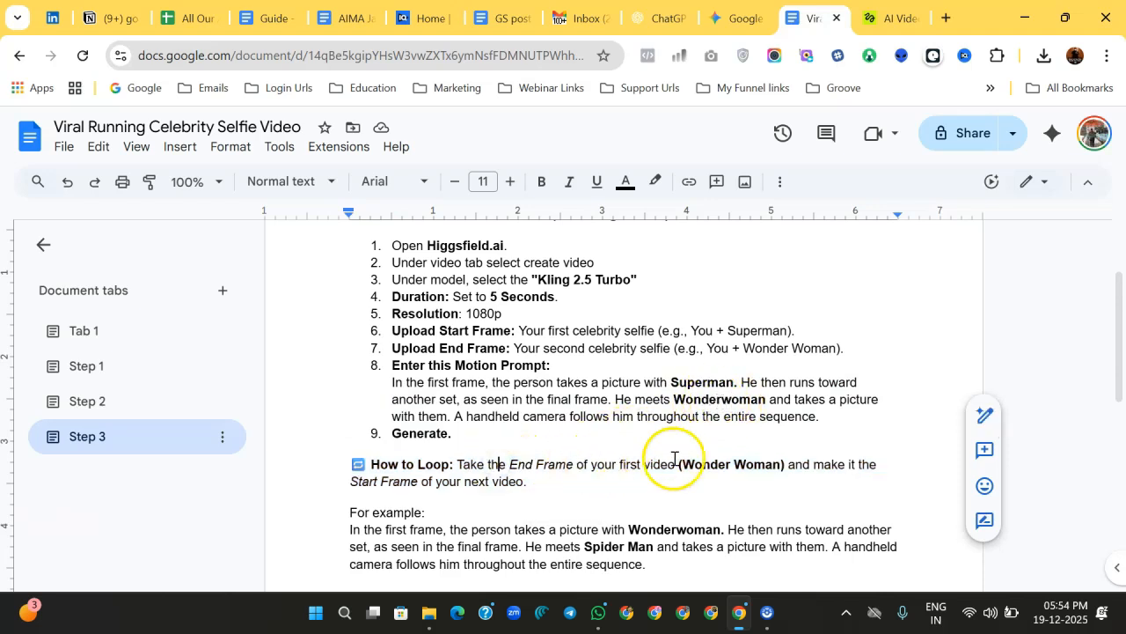
left_click_drag(676, 466, 810, 467)
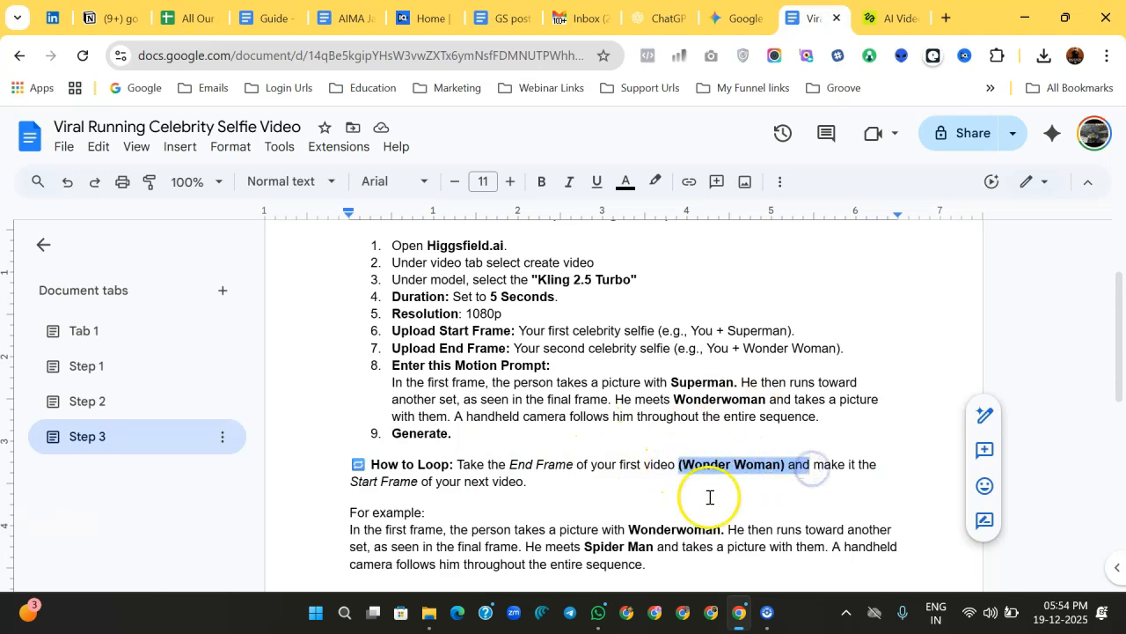
scroll(698, 493, "down", 1)
left_click_drag(656, 484, 589, 487)
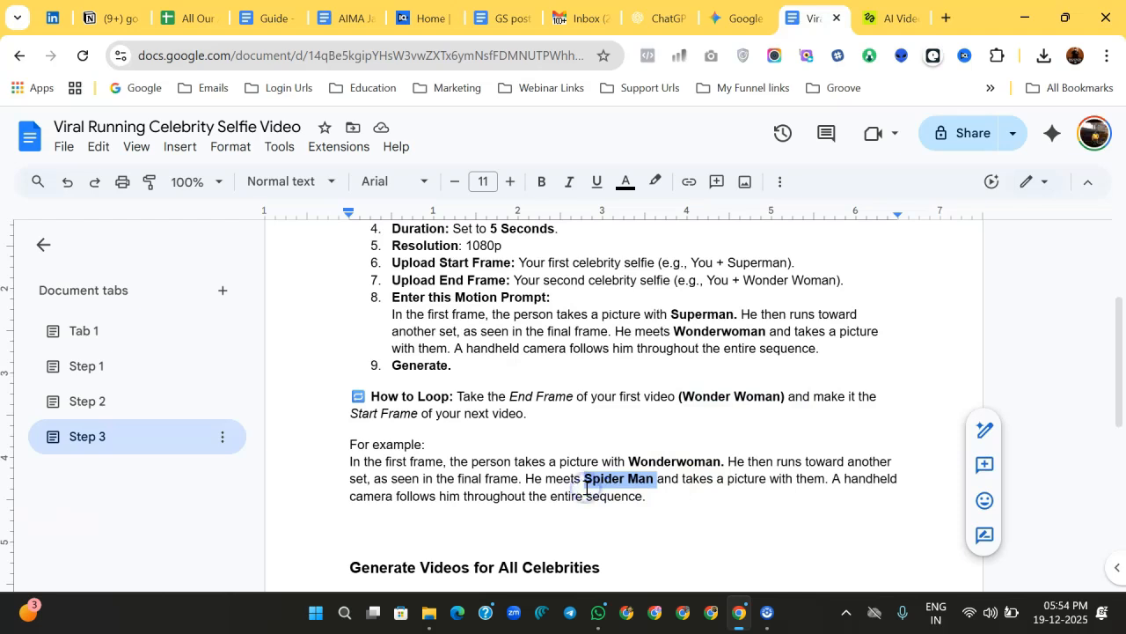
left_click(638, 464)
double_click(638, 463)
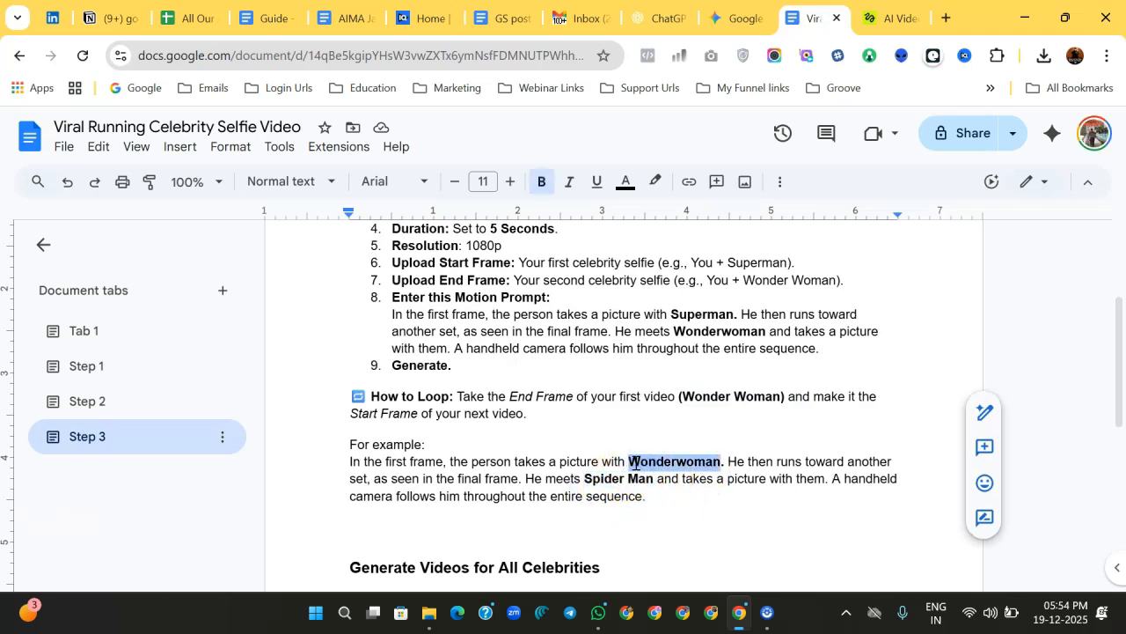
left_click(606, 478)
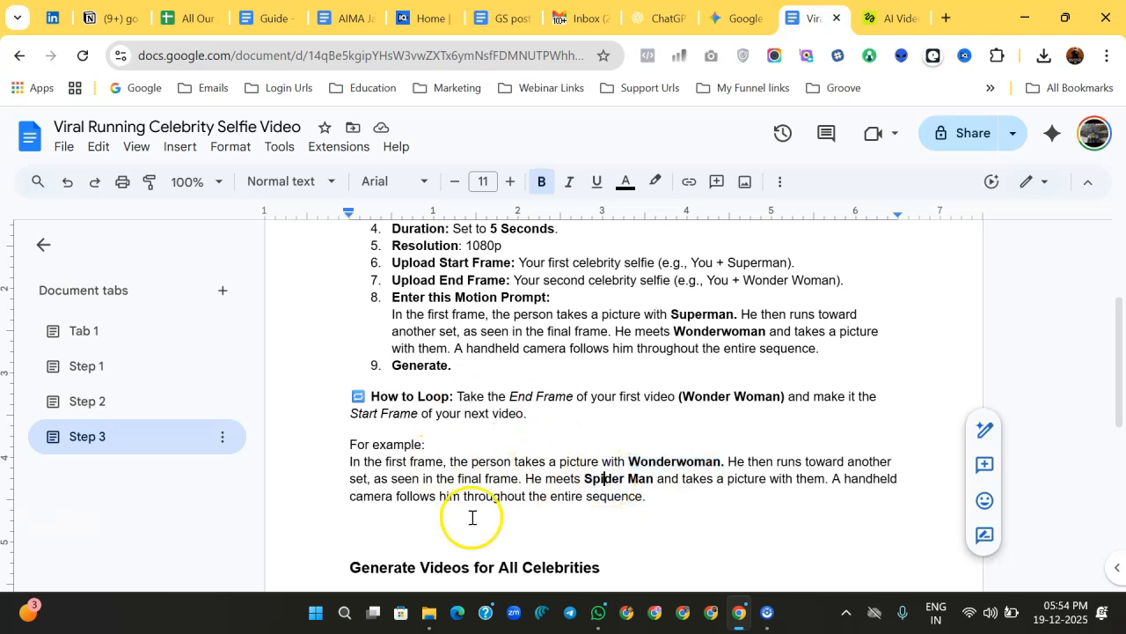
scroll(485, 516, "down", 2)
left_click_drag(352, 453, 506, 484)
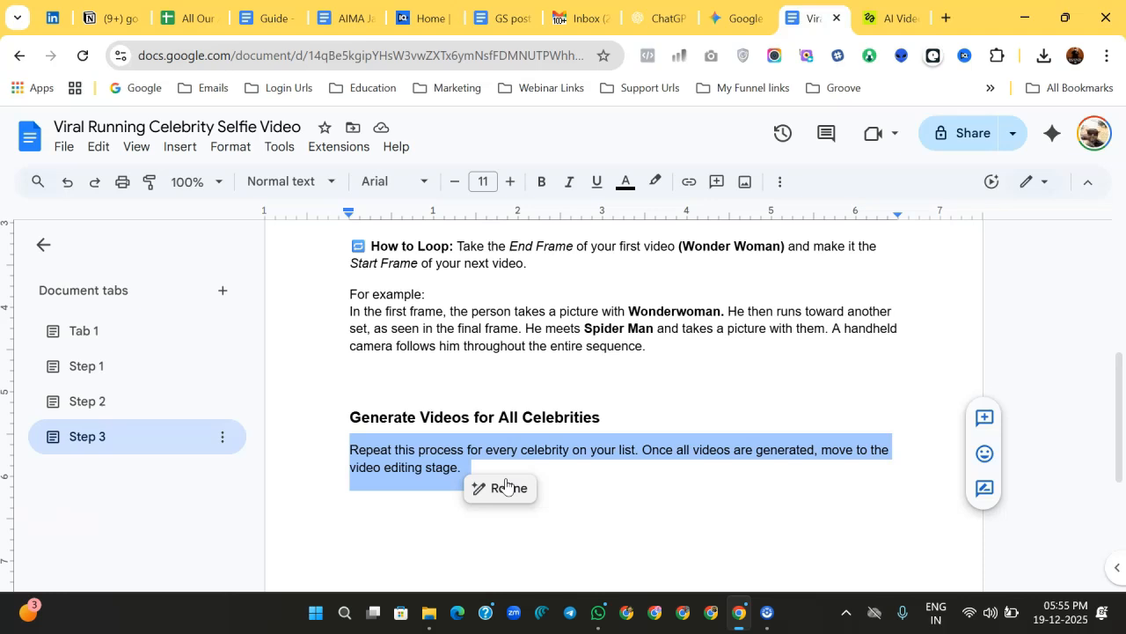
Step: Return to the video creator and generate the Superman-to-Wonder Woman running video
key("ctrl+Tab")
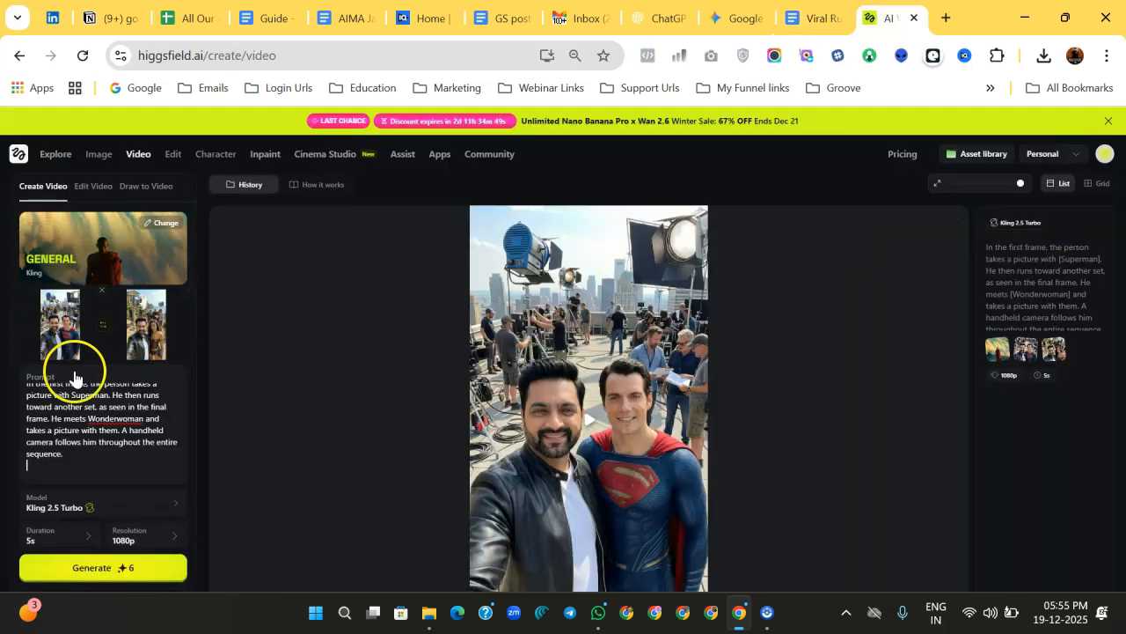
scroll(83, 424, "down", 1)
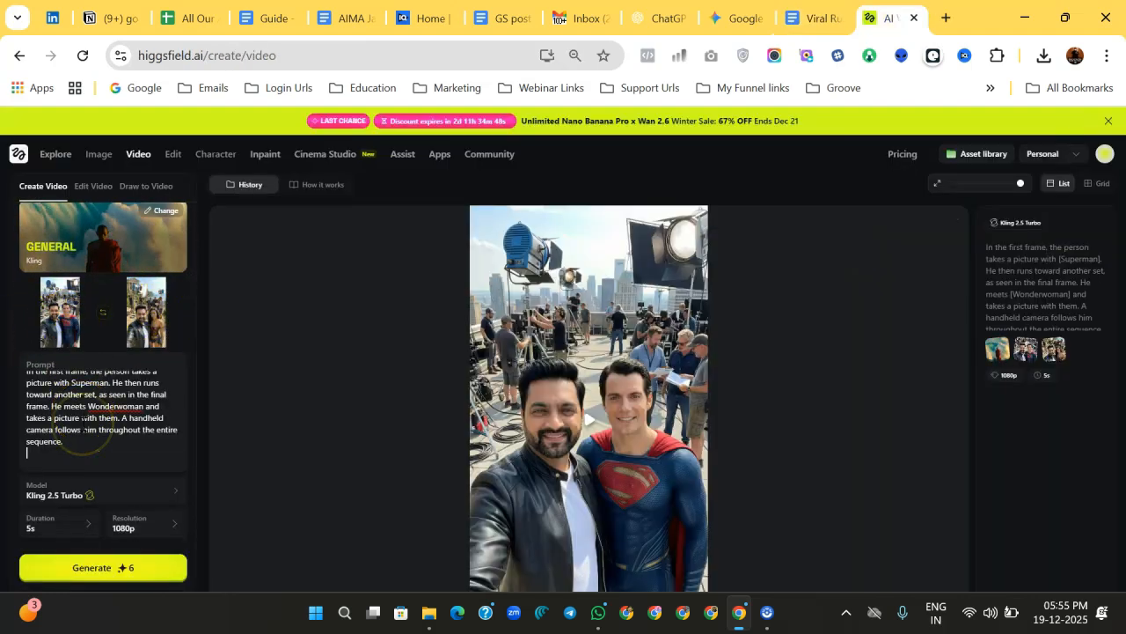
left_click(100, 572)
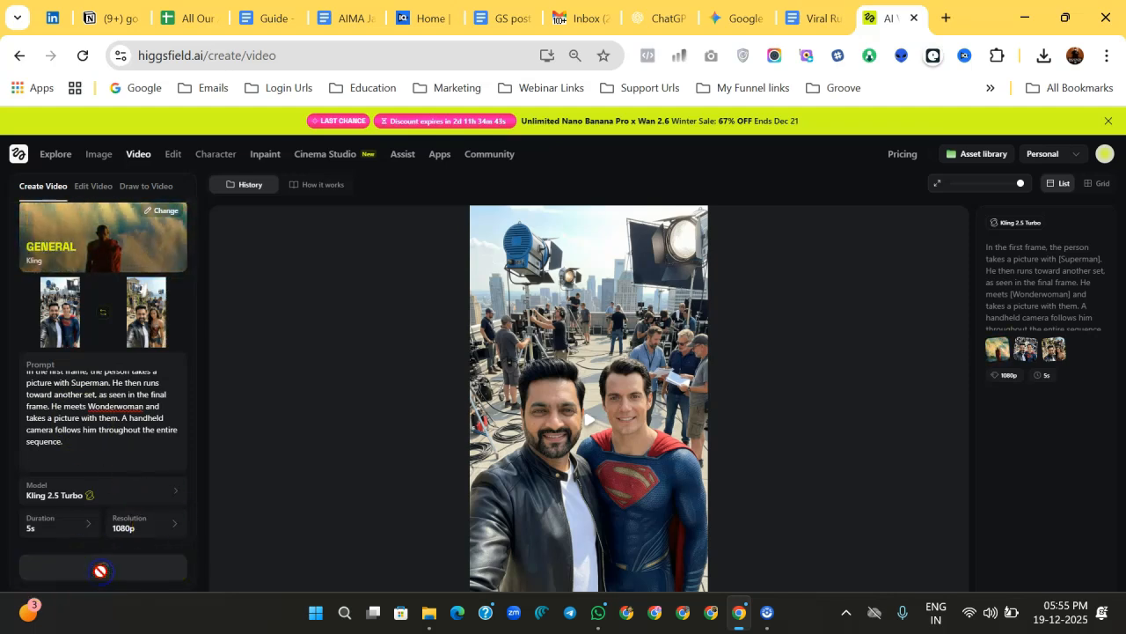
left_click(208, 223)
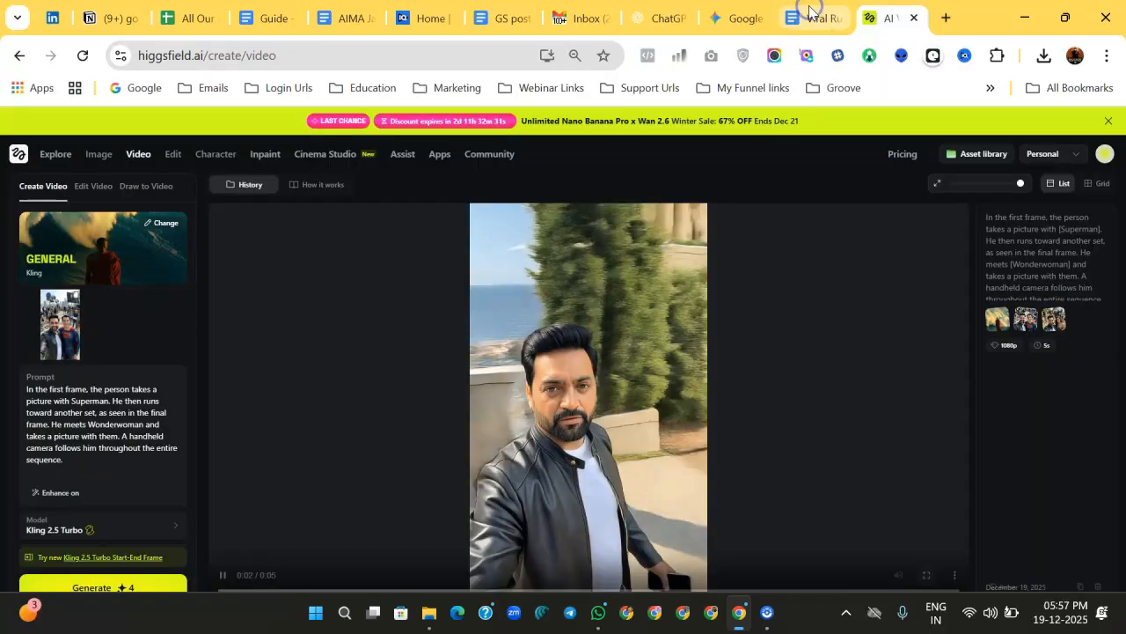
Step: Preview the generated running video and compare it with the guide's looping example and repeat-process instructions
left_click(810, 10)
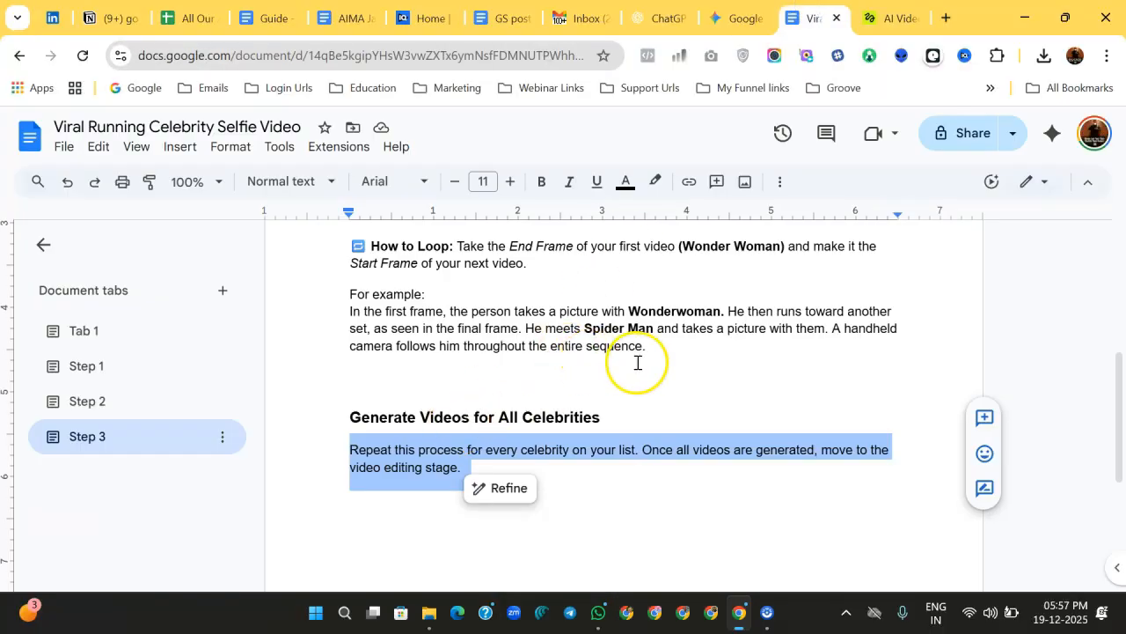
scroll(637, 363, "up", 1)
left_click_drag(663, 368, 350, 322)
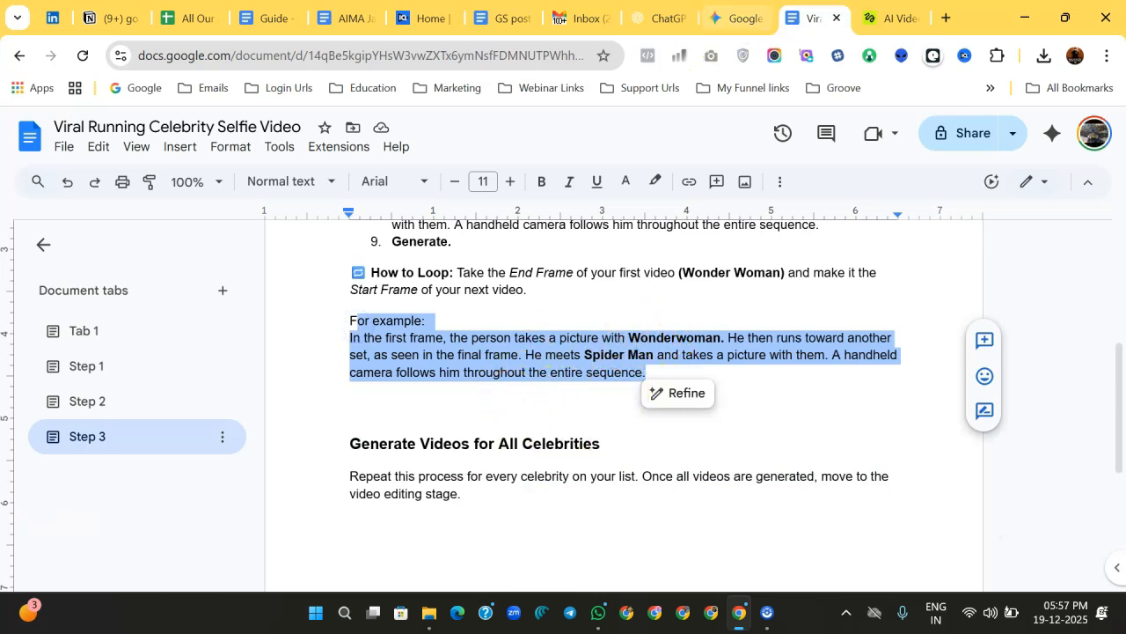
left_click(891, 17)
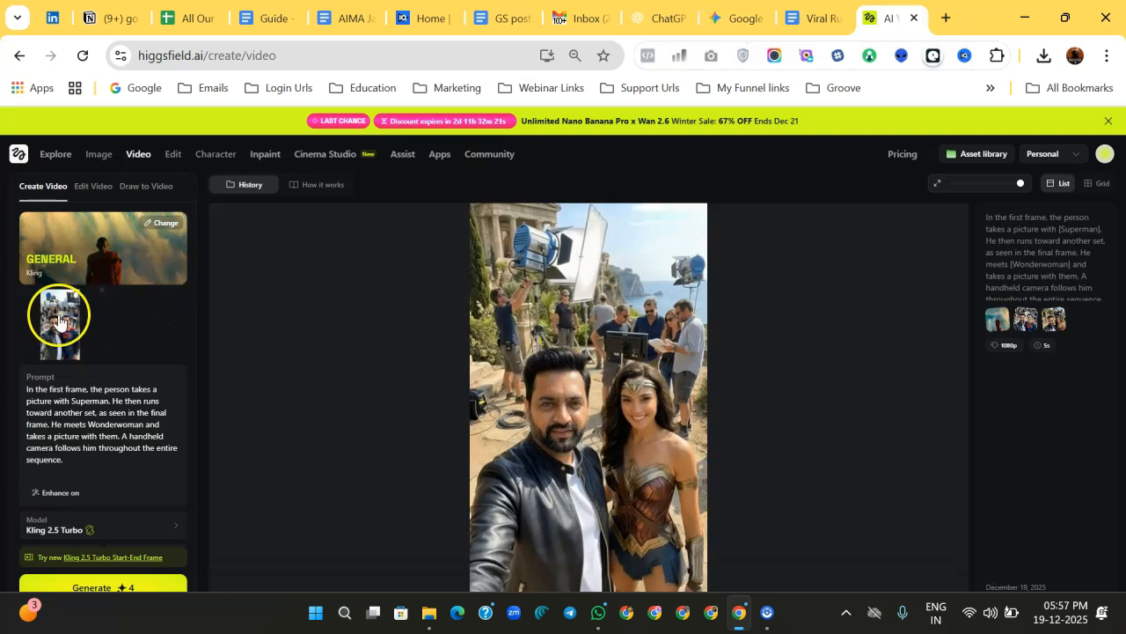
scroll(128, 416, "down", 1)
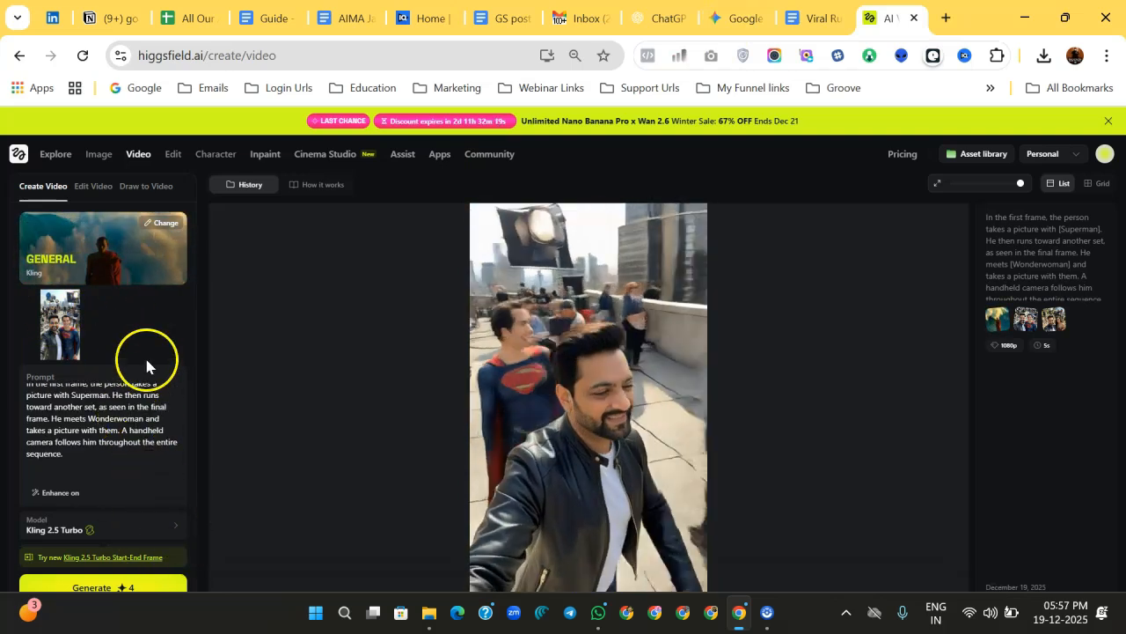
left_click(820, 12)
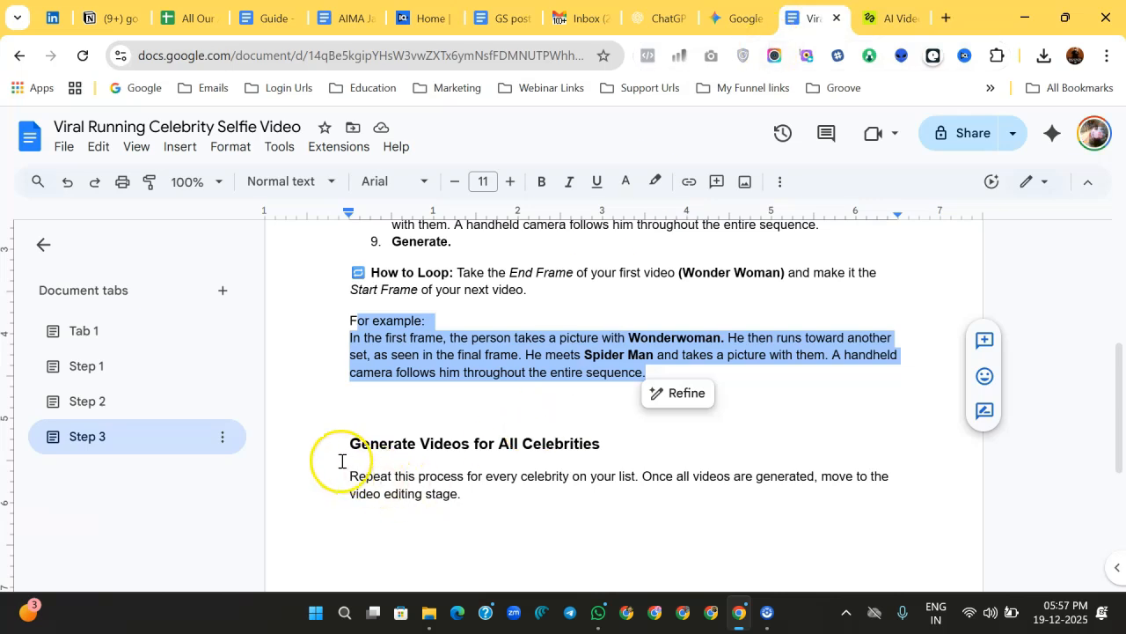
left_click_drag(349, 476, 489, 498)
Step: Open the guide's Step 4 tab and review the viral edit and pro tip instructions
left_click(89, 547)
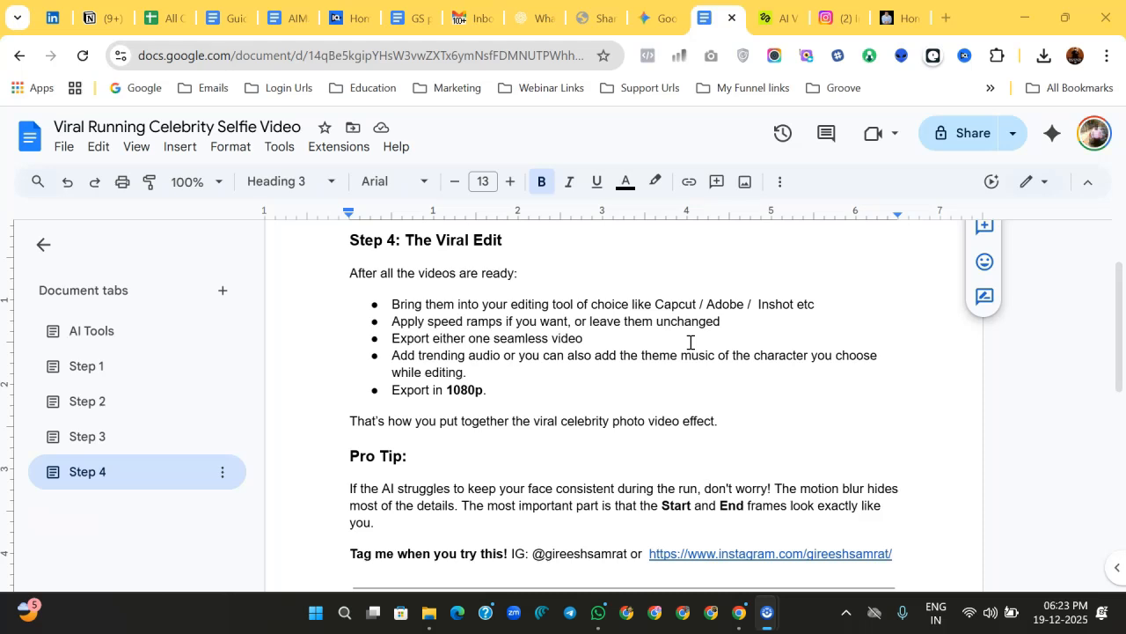
left_click_drag(584, 339, 535, 320)
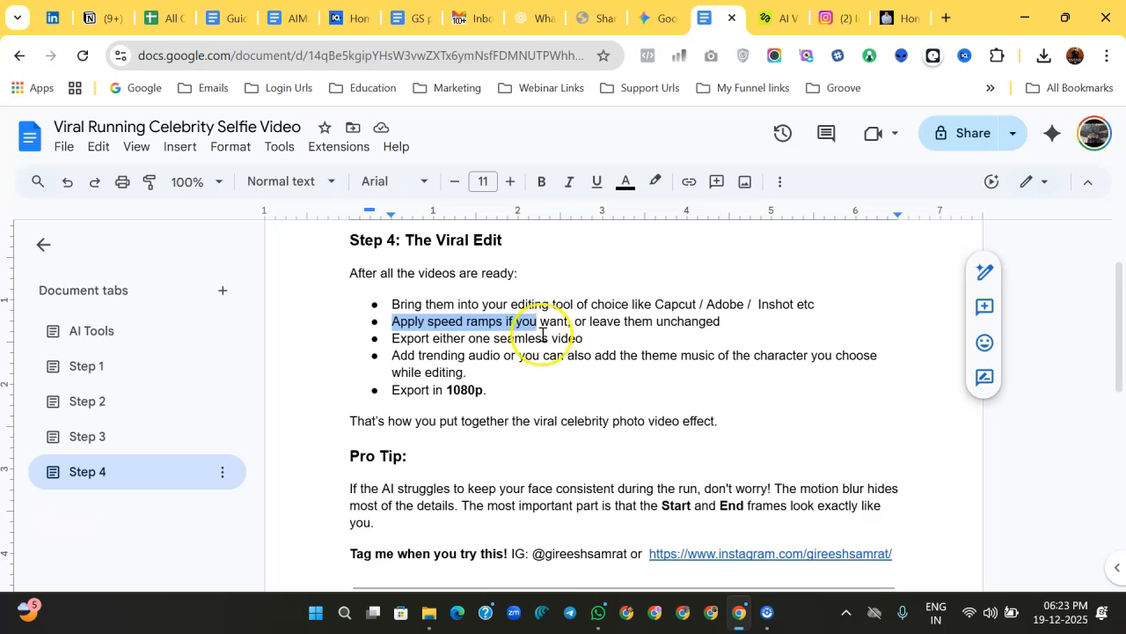
left_click(470, 373)
left_click_drag(470, 374, 391, 358)
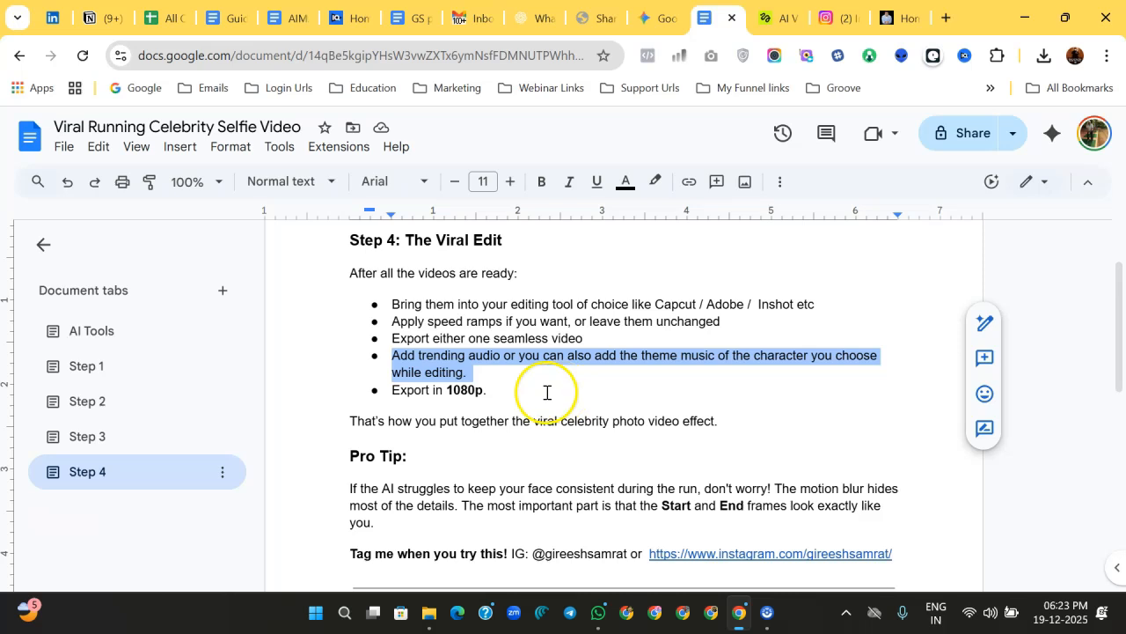
left_click(508, 395)
left_click_drag(508, 396, 366, 397)
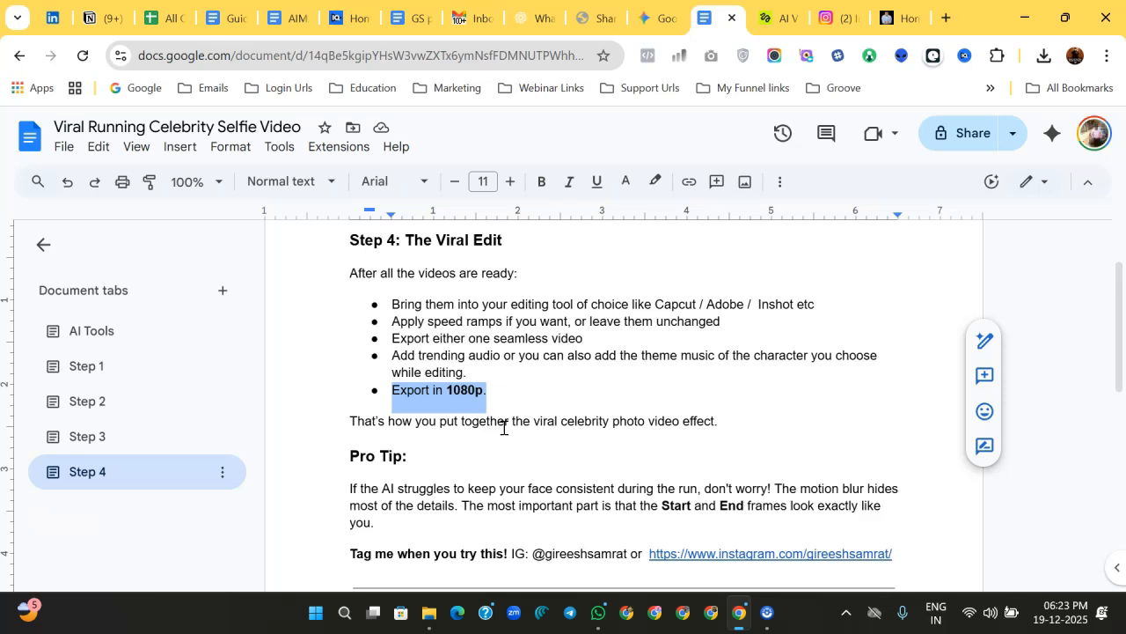
scroll(503, 427, "down", 3)
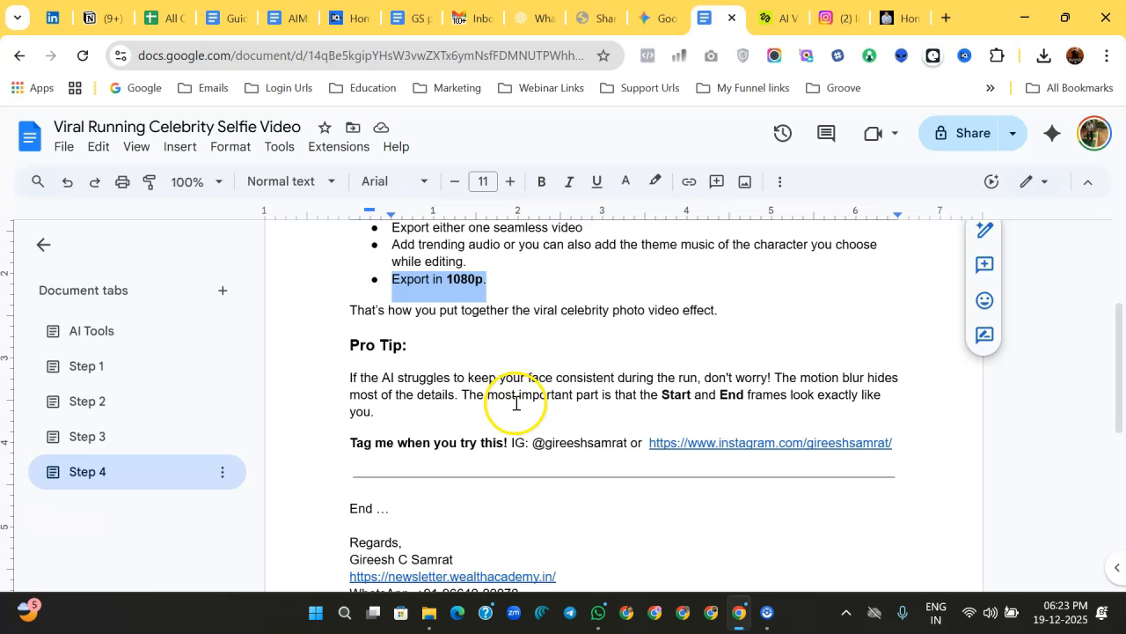
left_click_drag(558, 377, 695, 377)
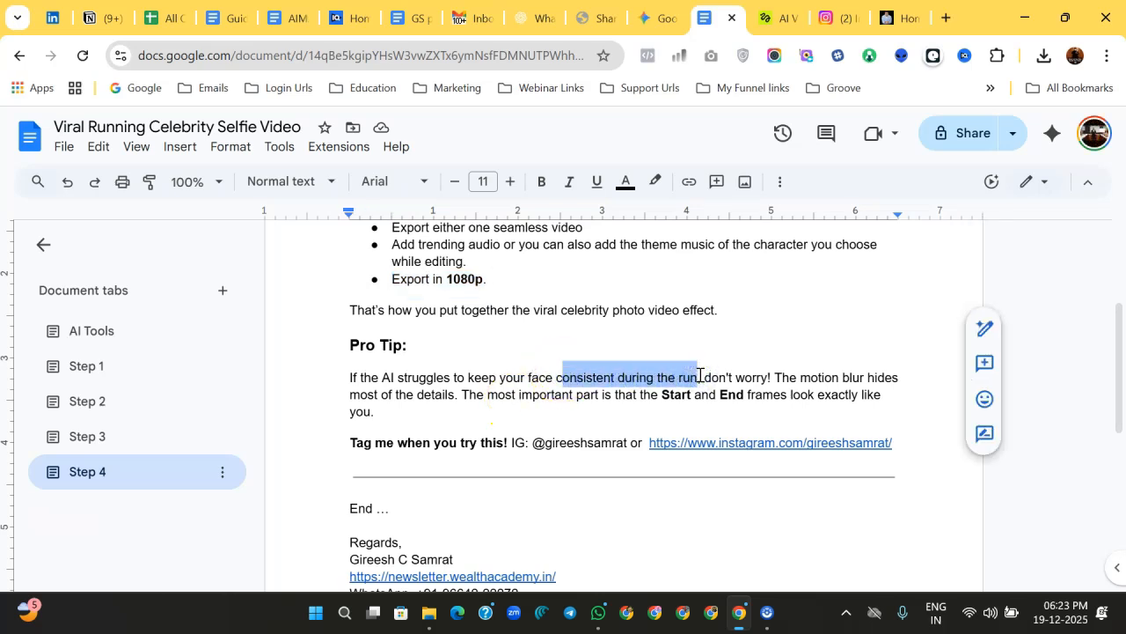
left_click(654, 399)
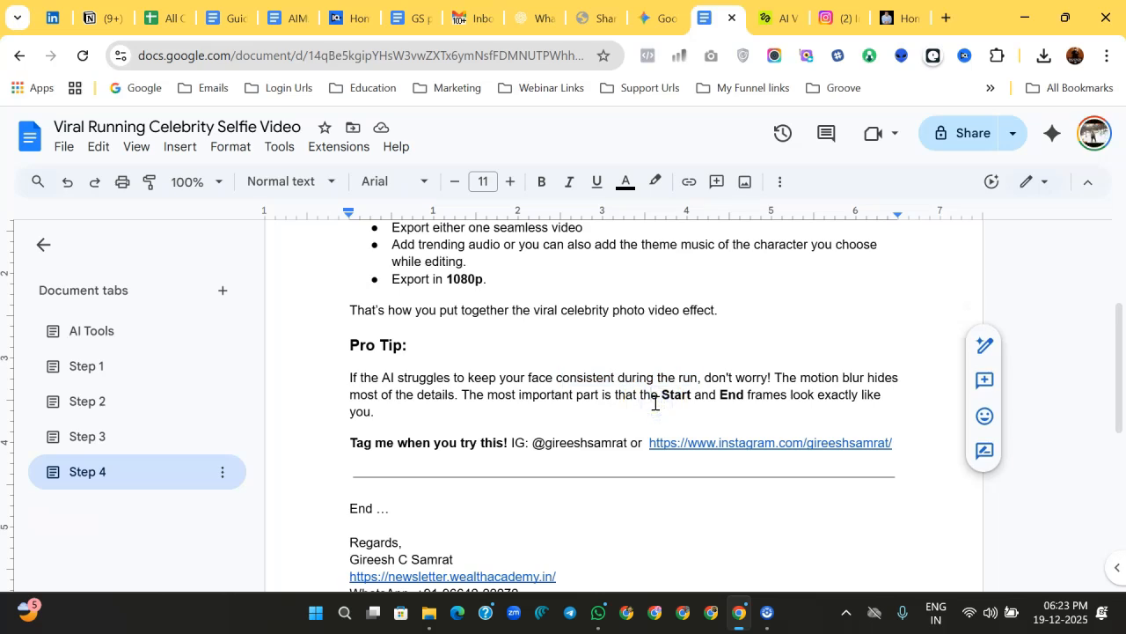
scroll(653, 403, "up", 3)
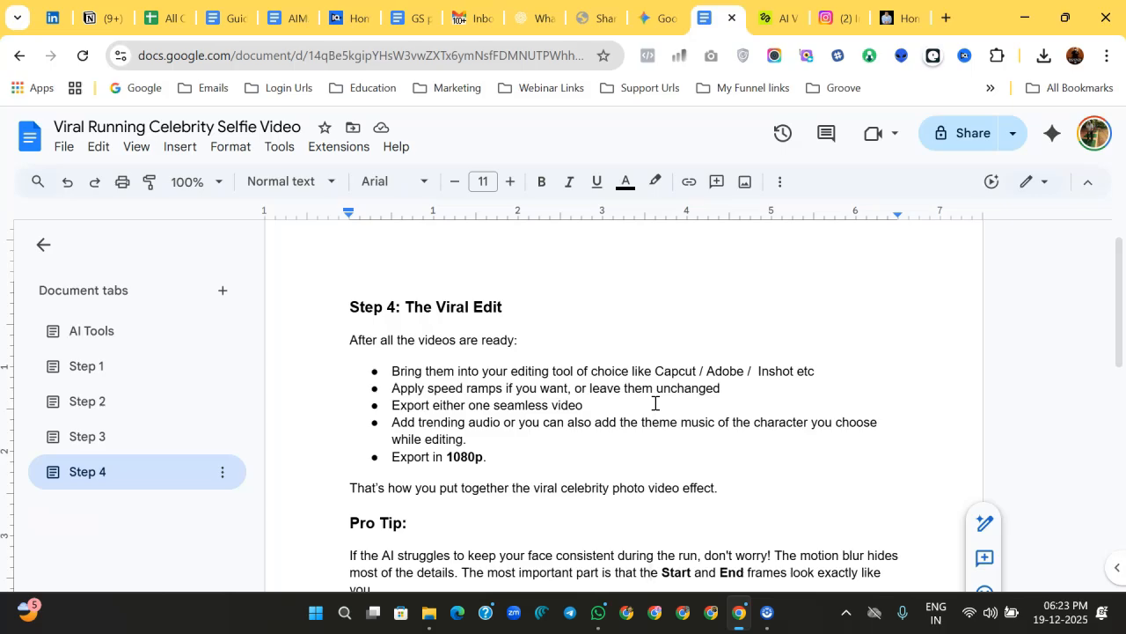